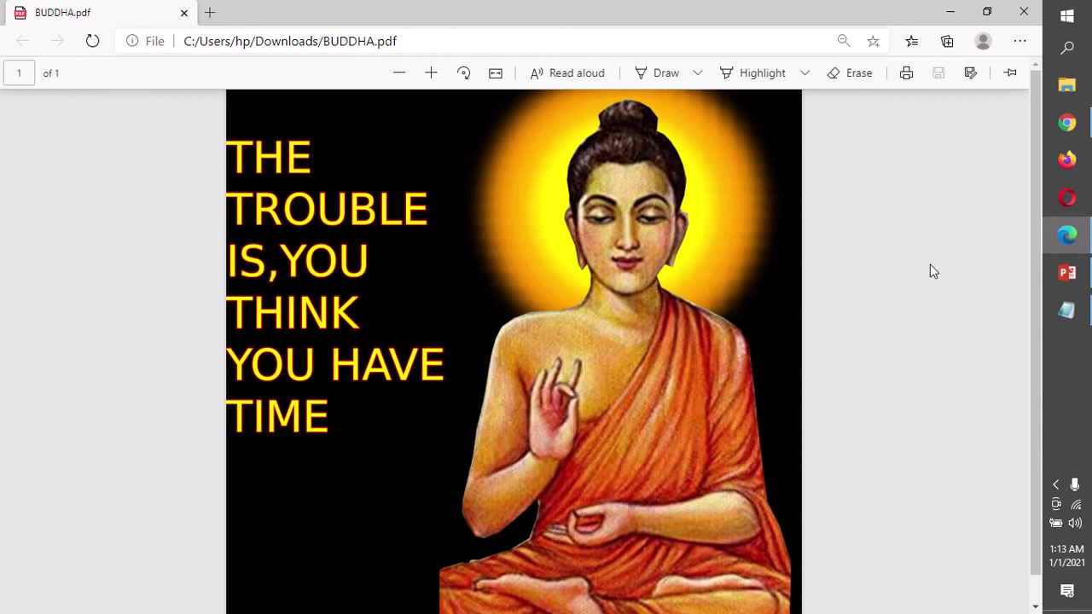
Leave the BUDDHA.pdf poster and bring the Photopea start screen to the front
{"action": "left_click", "coordinate": [1066, 124]}
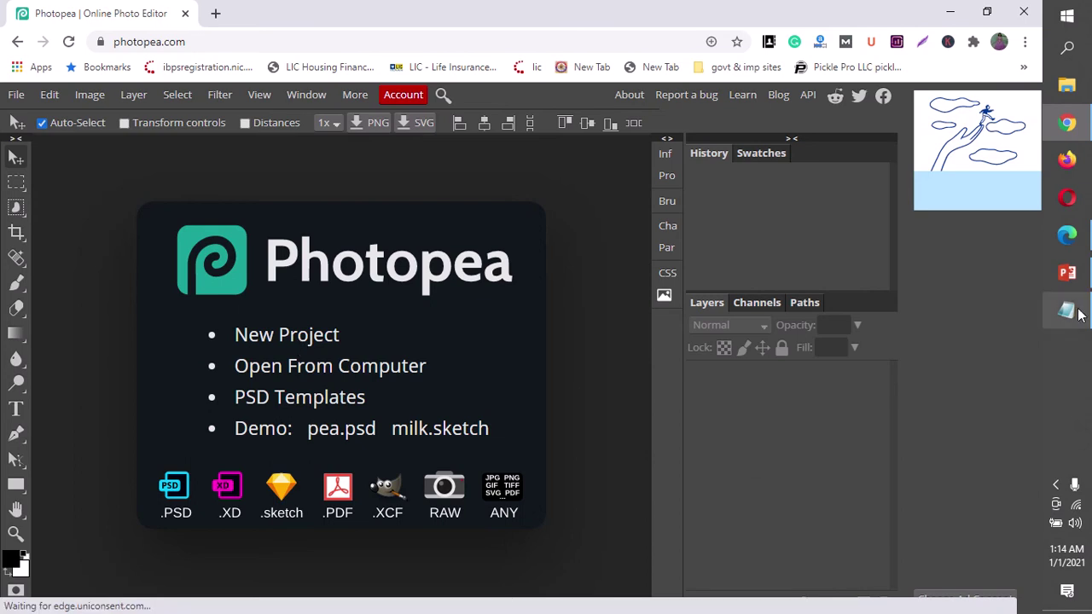
{"action": "mouse_move", "coordinate": [1066, 310]}
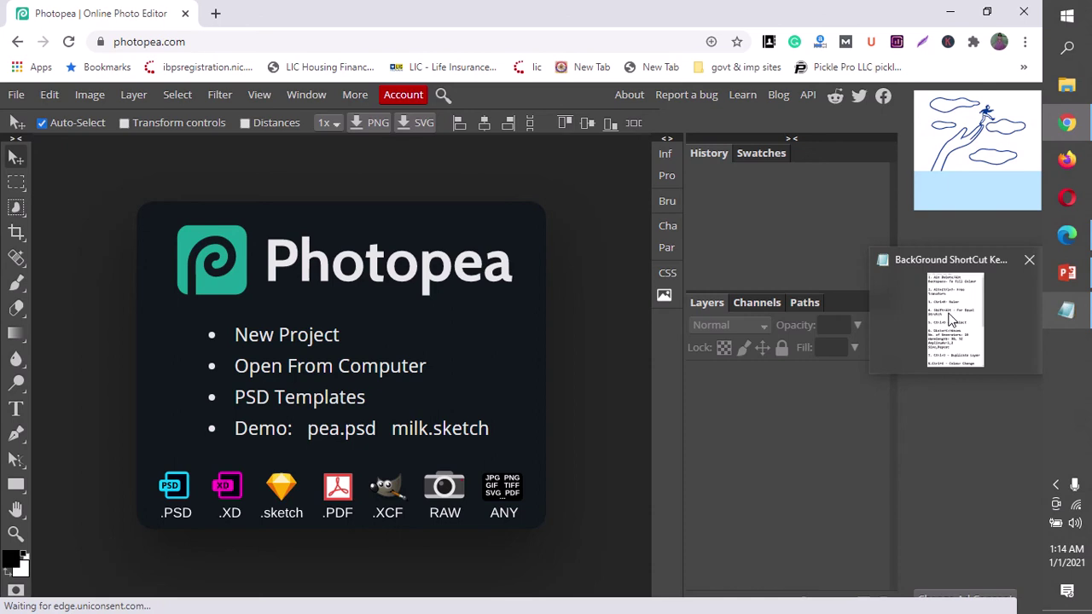
Open the BackGround ShortCut Keys notes in Notepad and scroll through the shortcut list
{"action": "left_click", "coordinate": [952, 320]}
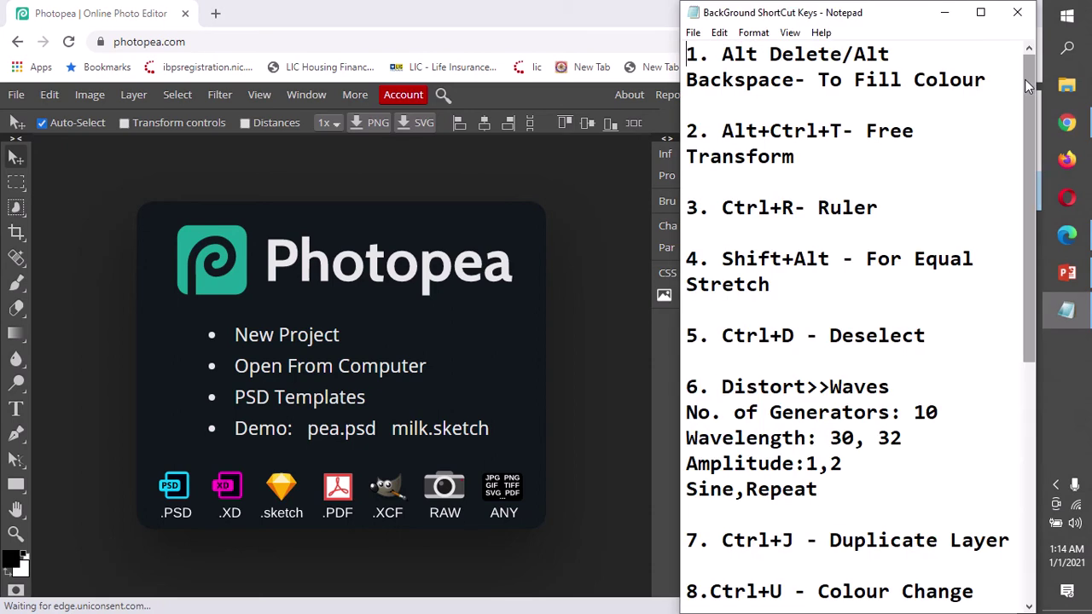
{"action": "scroll", "coordinate": [1028, 269], "scroll_direction": "down", "scroll_amount": 1}
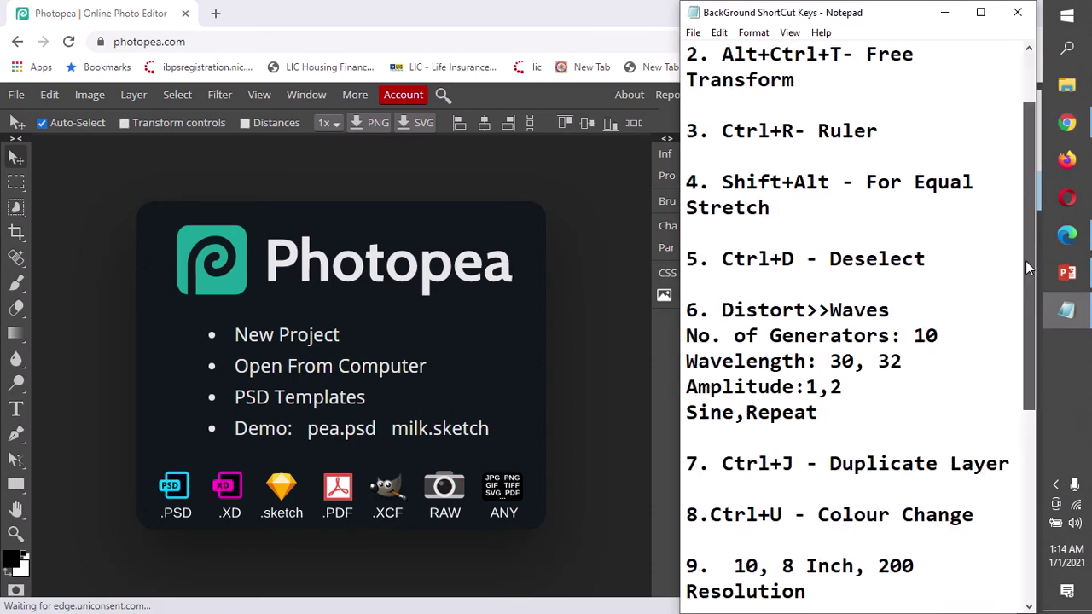
{"action": "left_click_drag", "start_coordinate": [1026, 260], "coordinate": [1029, 421]}
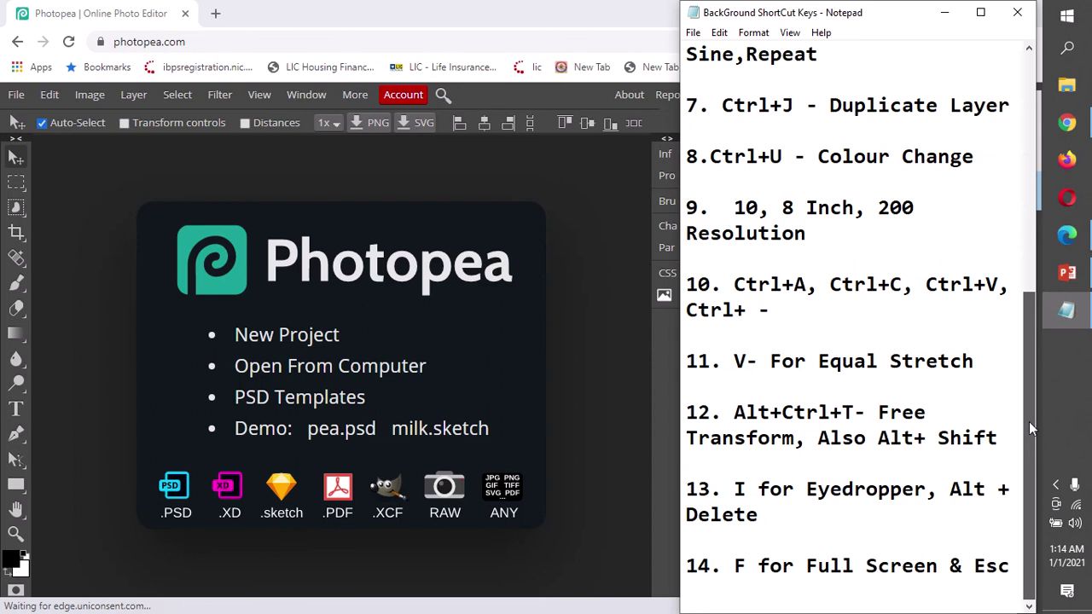
{"action": "left_click_drag", "start_coordinate": [1031, 317], "coordinate": [1013, 59]}
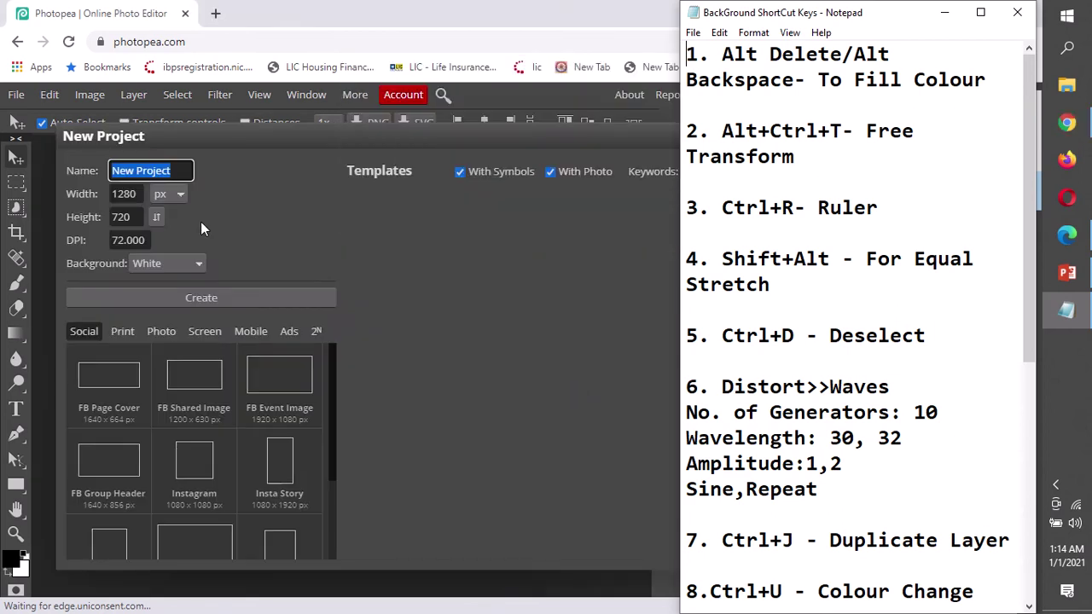
Set the New Project to inches, 10 × 10 at 200 DPI, then show the reference window
{"action": "left_click", "coordinate": [176, 171]}
{"action": "left_click", "coordinate": [176, 170]}
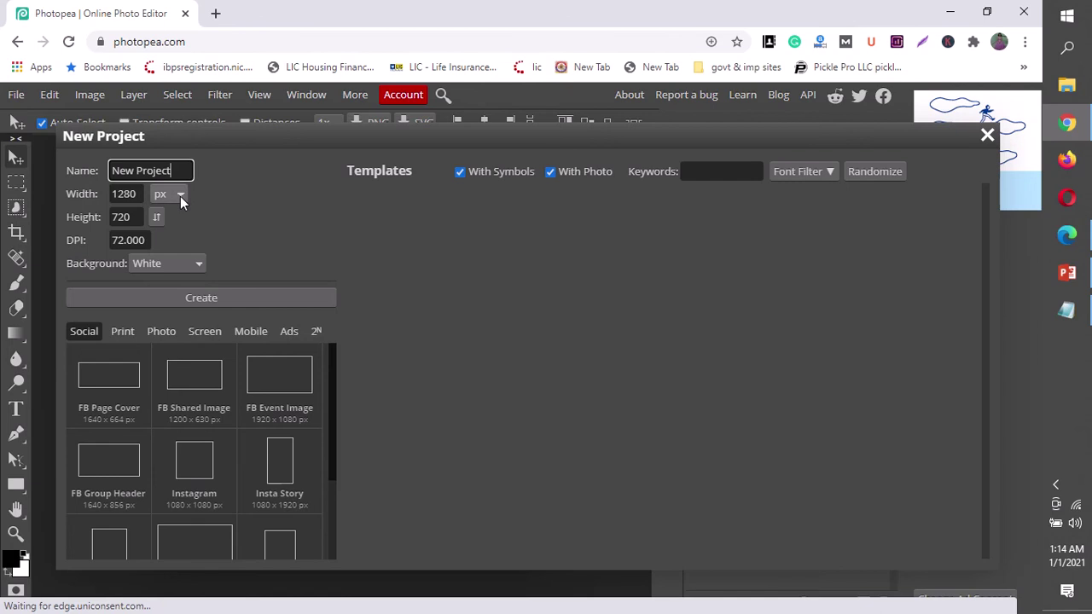
{"action": "left_click", "coordinate": [180, 196]}
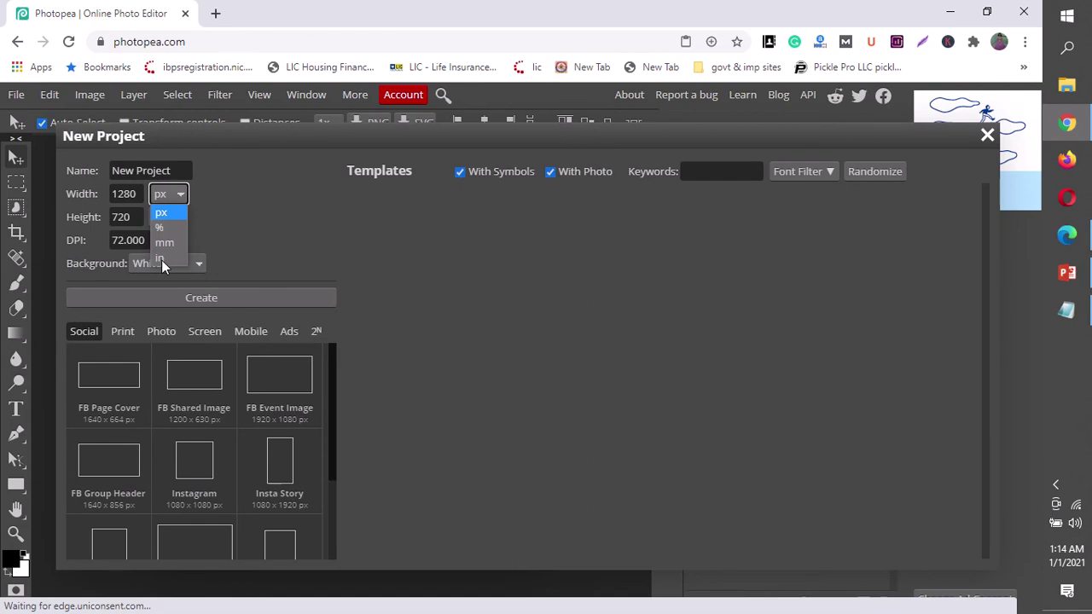
{"action": "key", "text": "ctrl+v"}
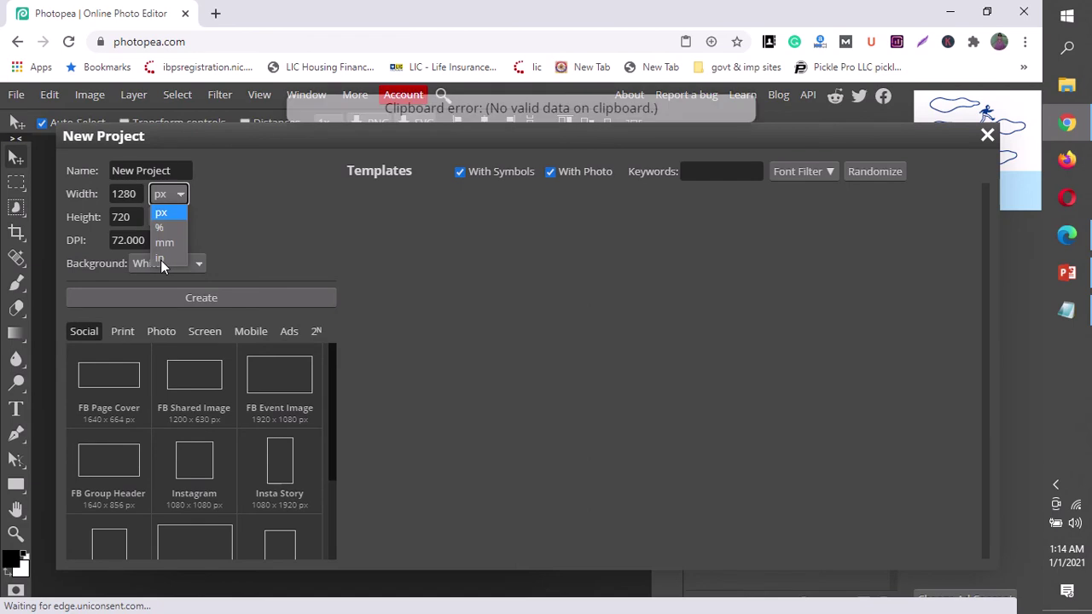
{"action": "left_click", "coordinate": [161, 260]}
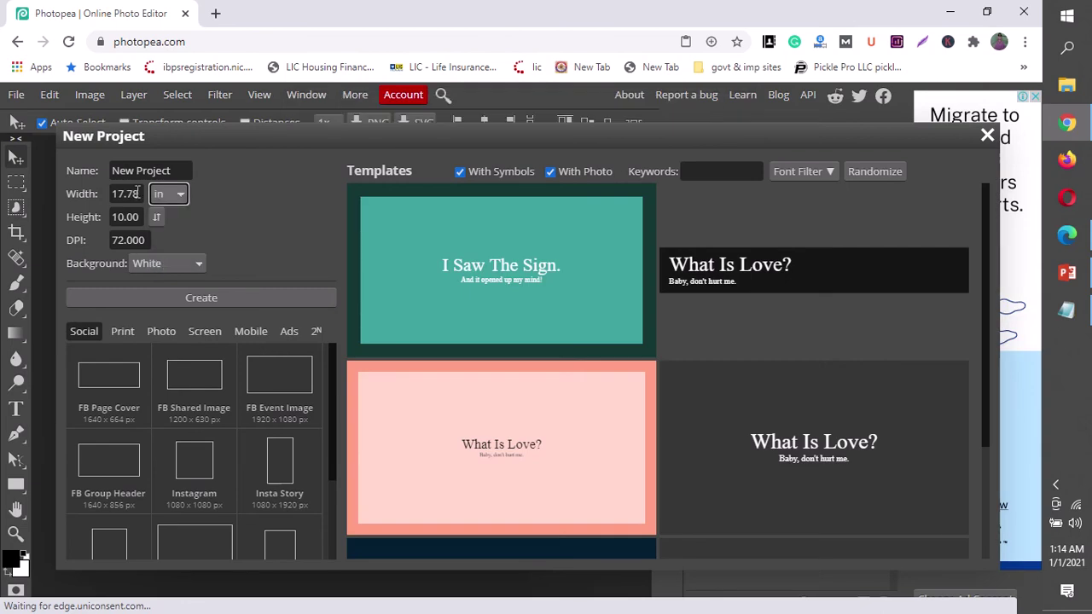
{"action": "mouse_move", "coordinate": [136, 193]}
{"action": "left_mouse_down"}
{"action": "mouse_move", "coordinate": [110, 194]}
{"action": "mouse_move", "coordinate": [263, 208]}
{"action": "left_mouse_up"}
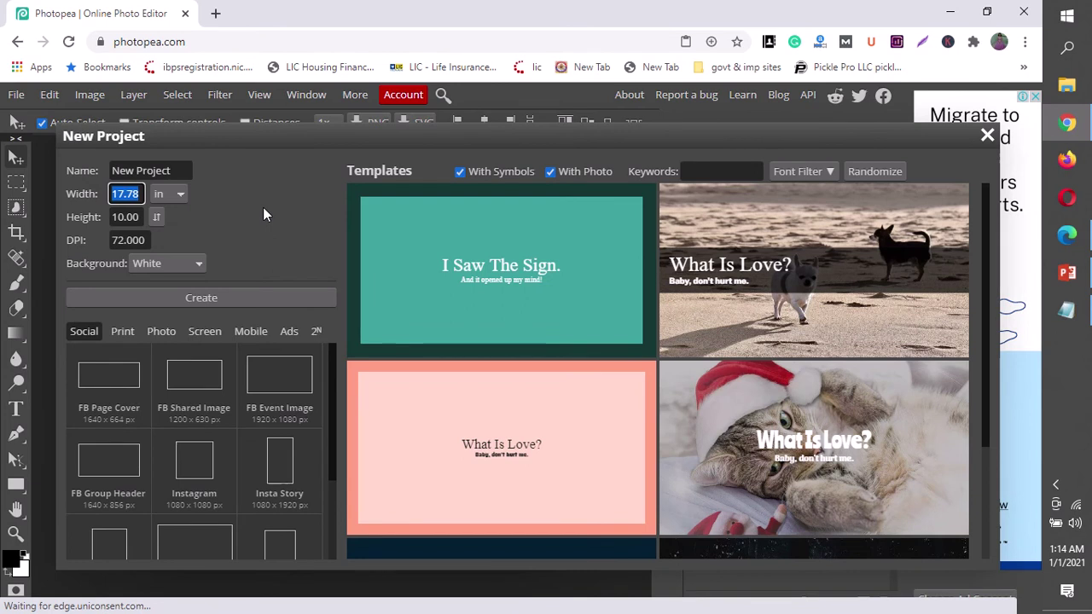
{"action": "type", "text": "10"}
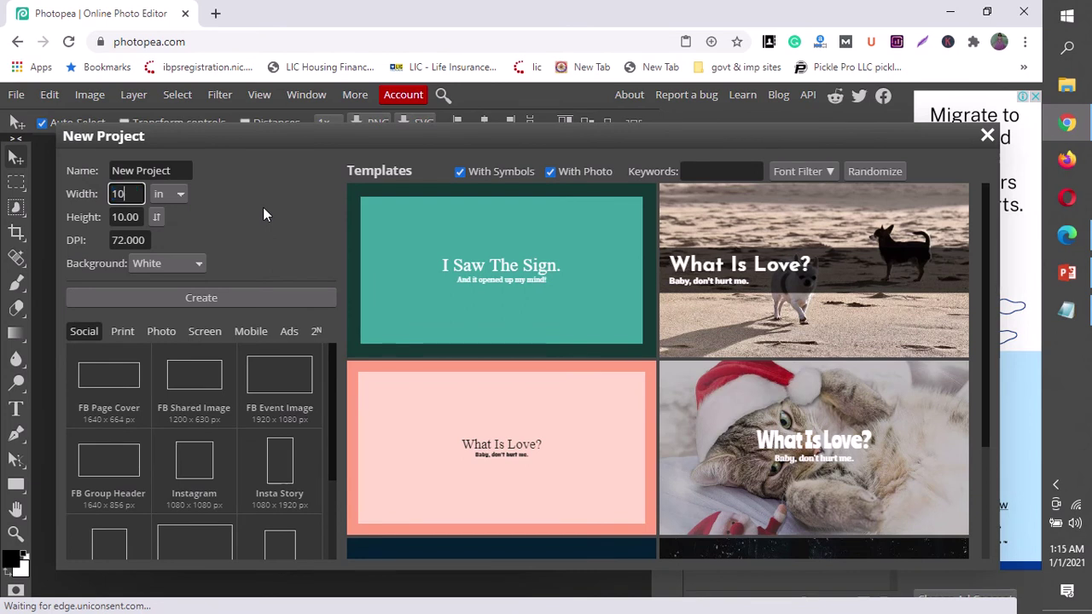
{"action": "double_click", "coordinate": [119, 193]}
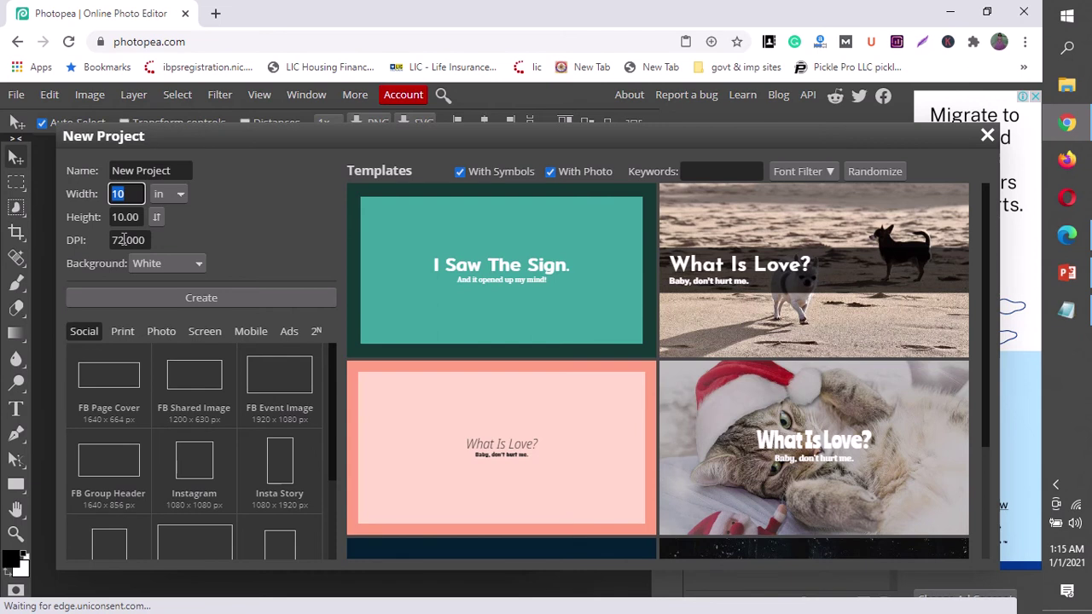
{"action": "left_click", "coordinate": [123, 240]}
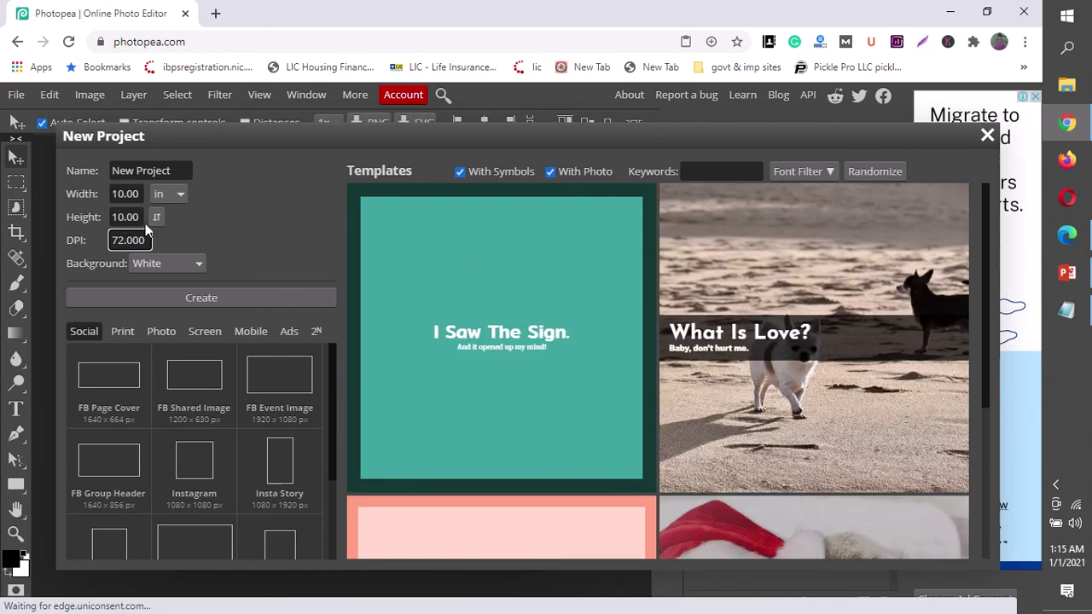
{"action": "type", "text": "200"}
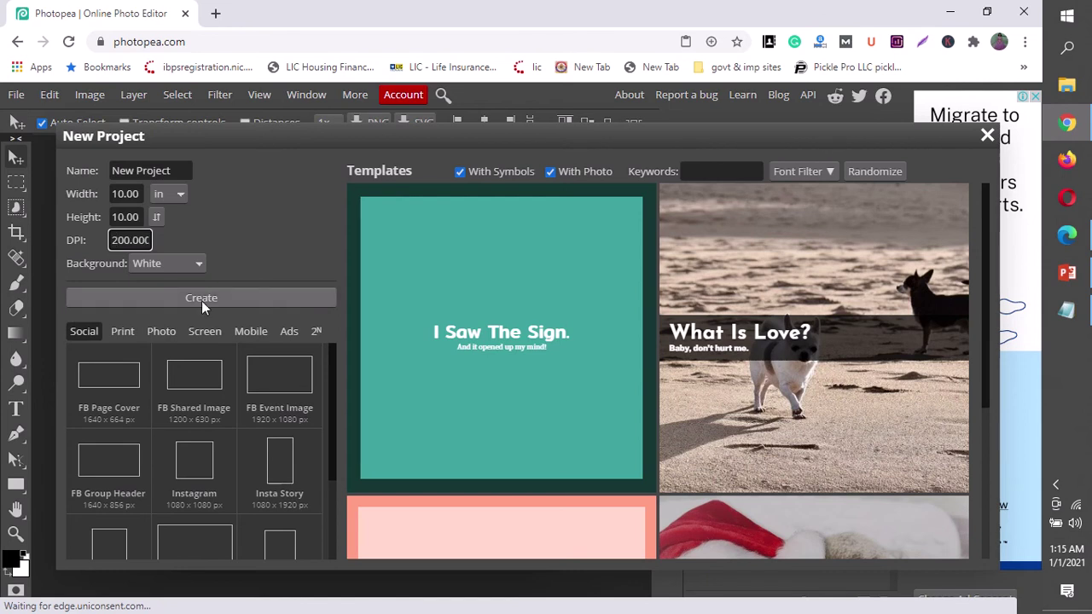
{"action": "left_click", "coordinate": [1067, 311]}
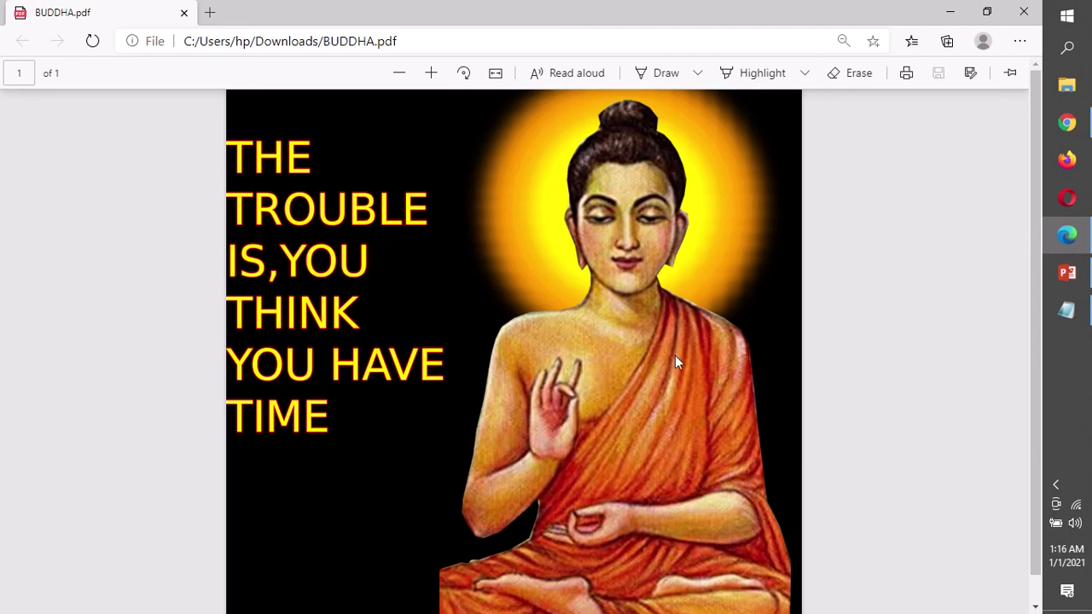
Create the 10 × 10 inch document and fill its Background layer black
{"action": "left_click", "coordinate": [1068, 125]}
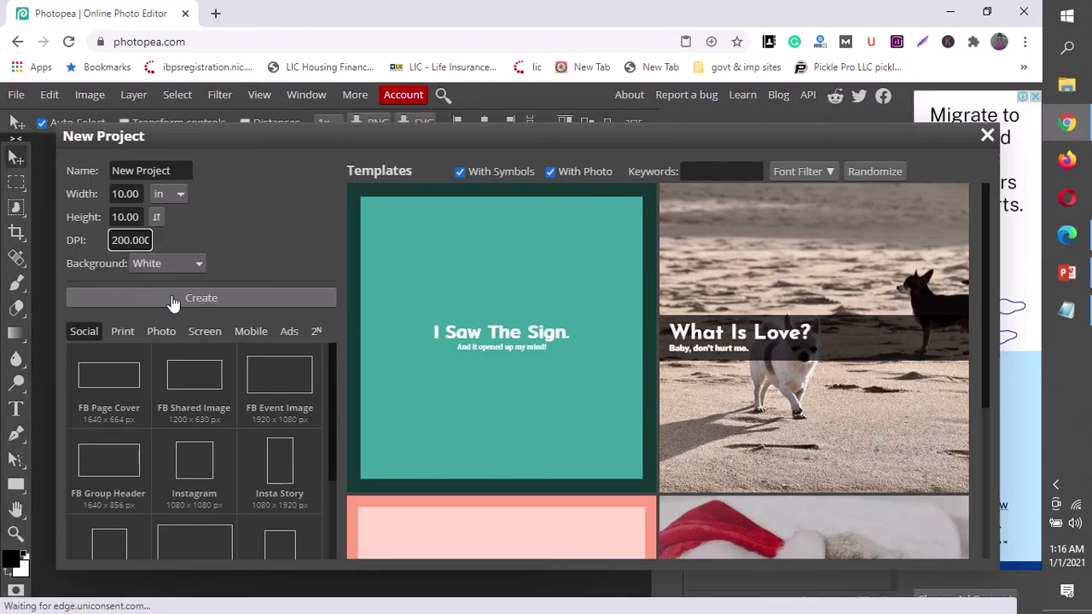
{"action": "left_click", "coordinate": [176, 298]}
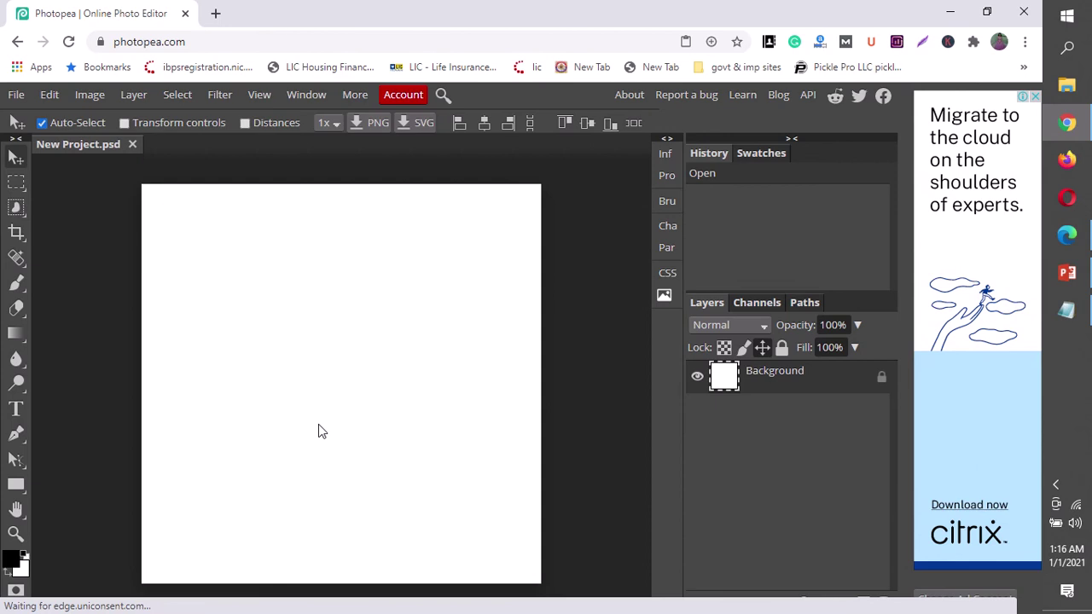
{"action": "key", "text": "alt+BackSpace"}
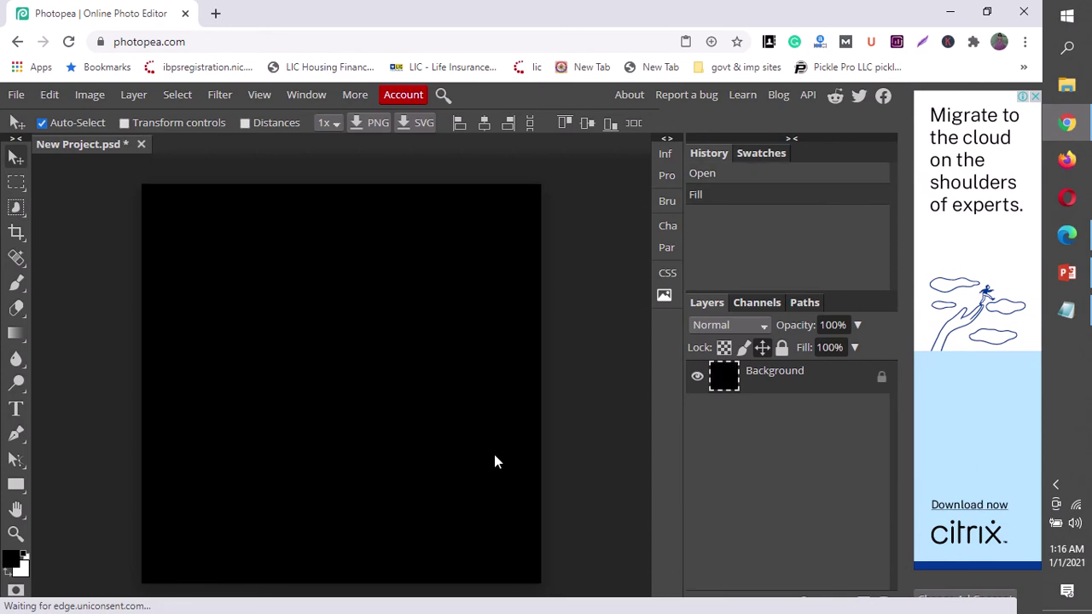
Place the BKG1 (1) glow image from Downloads into the poster with Open & Place
{"action": "left_click", "coordinate": [16, 98]}
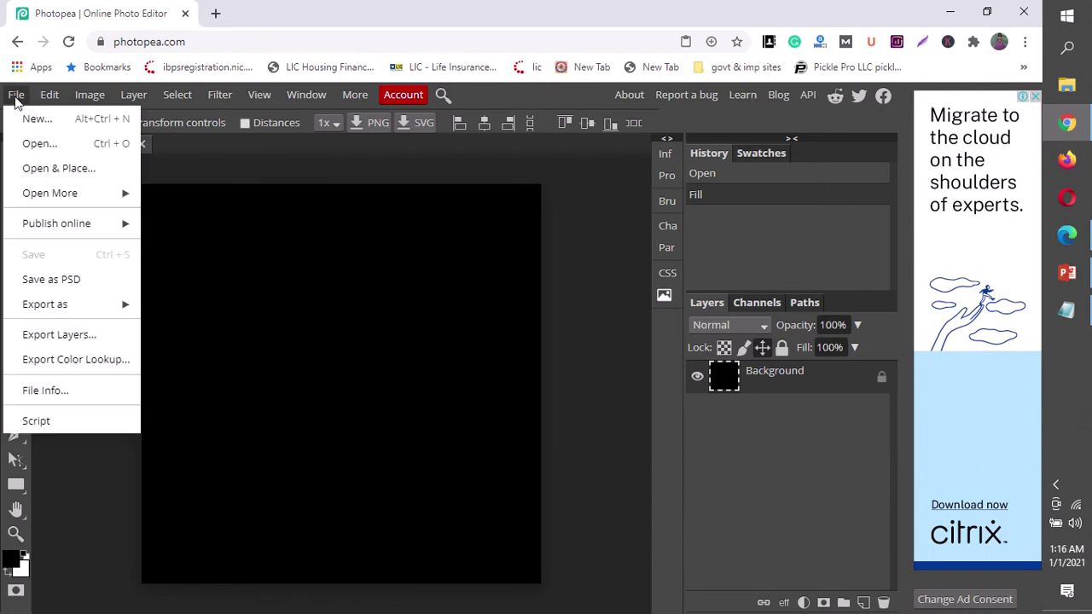
{"action": "left_click", "coordinate": [40, 170]}
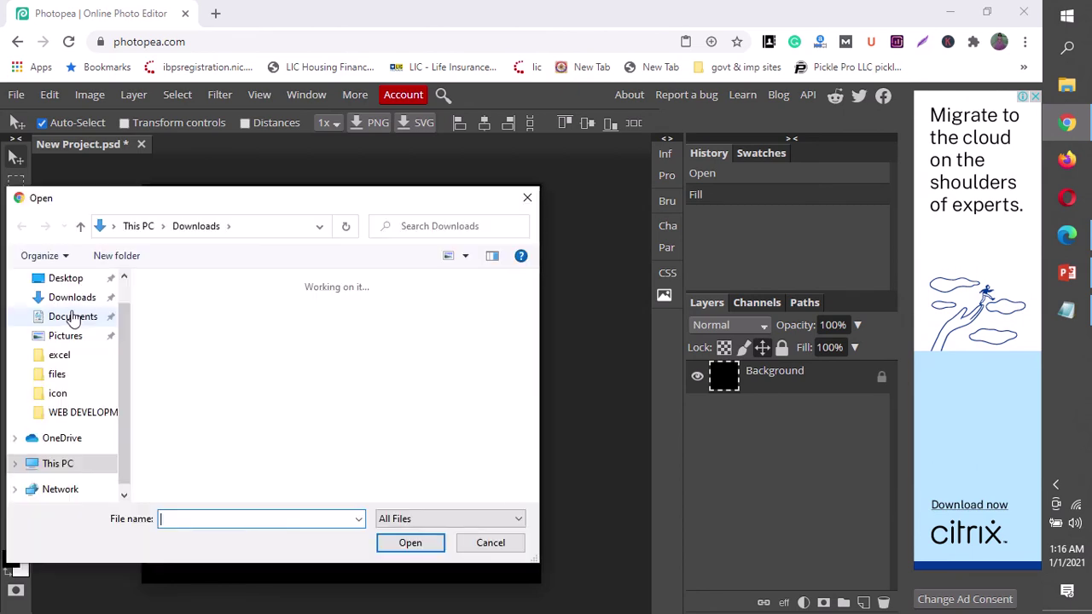
{"action": "left_click", "coordinate": [74, 306]}
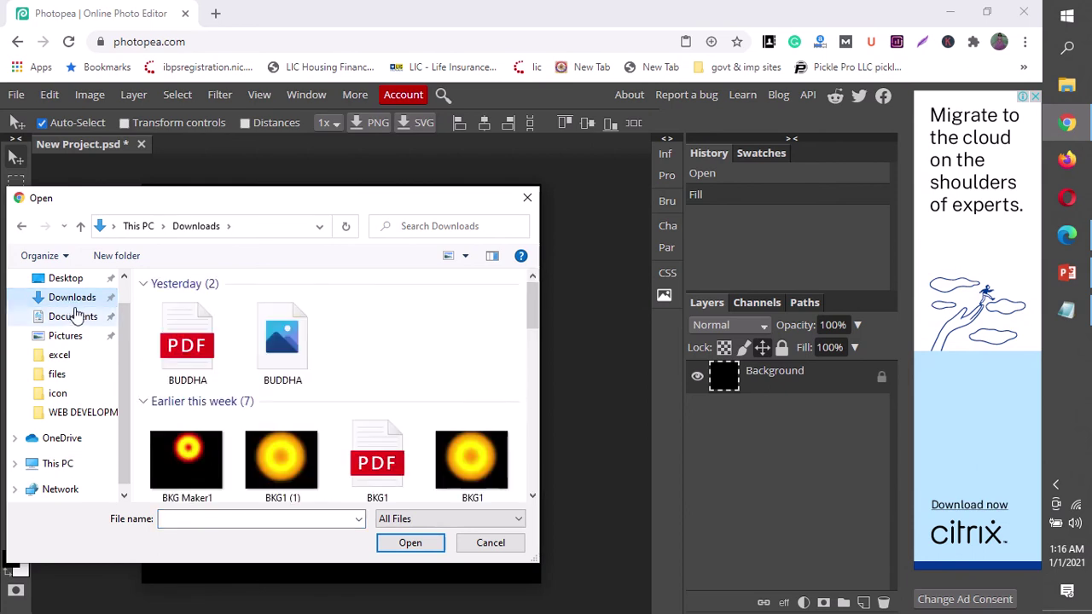
{"action": "double_click", "coordinate": [277, 463]}
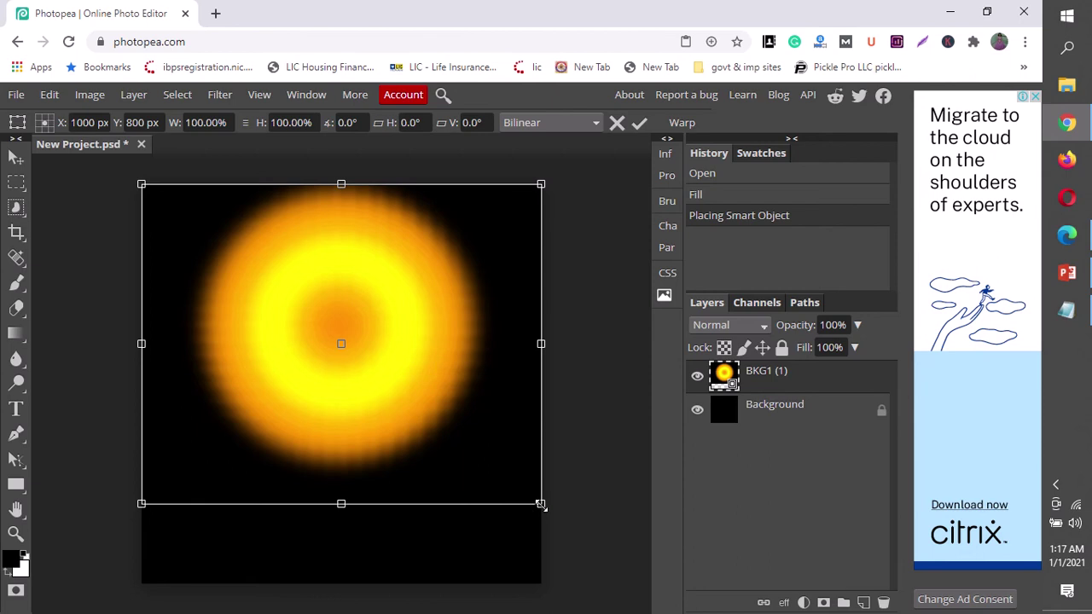
Shrink the BKG1 (1) glow to about two-thirds size and commit the transform
{"action": "left_click_drag", "start_coordinate": [540, 505], "coordinate": [491, 461]}
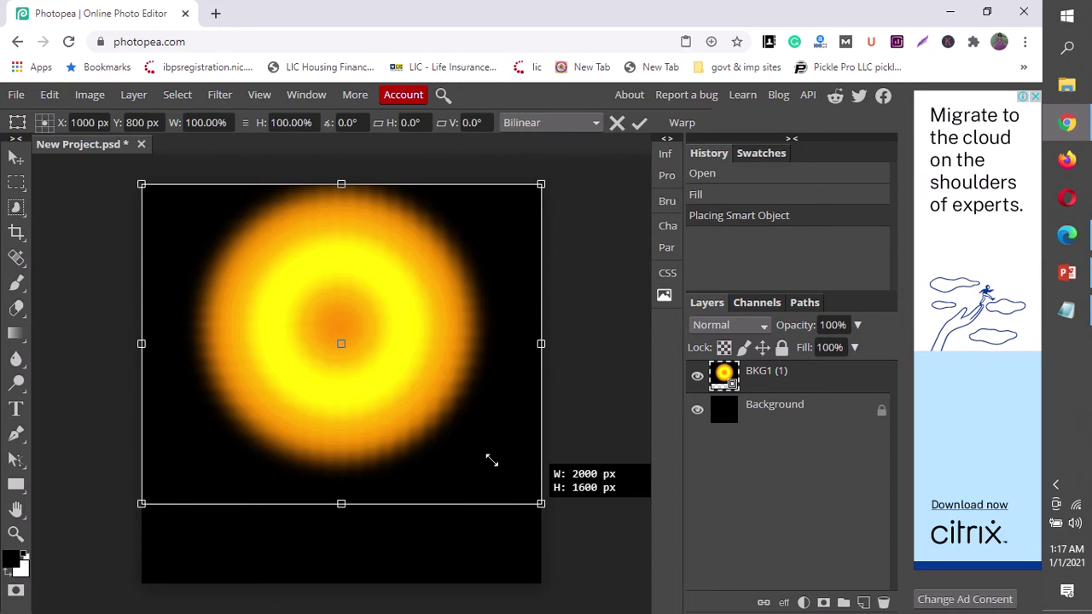
{"action": "left_click_drag", "start_coordinate": [491, 460], "coordinate": [481, 450]}
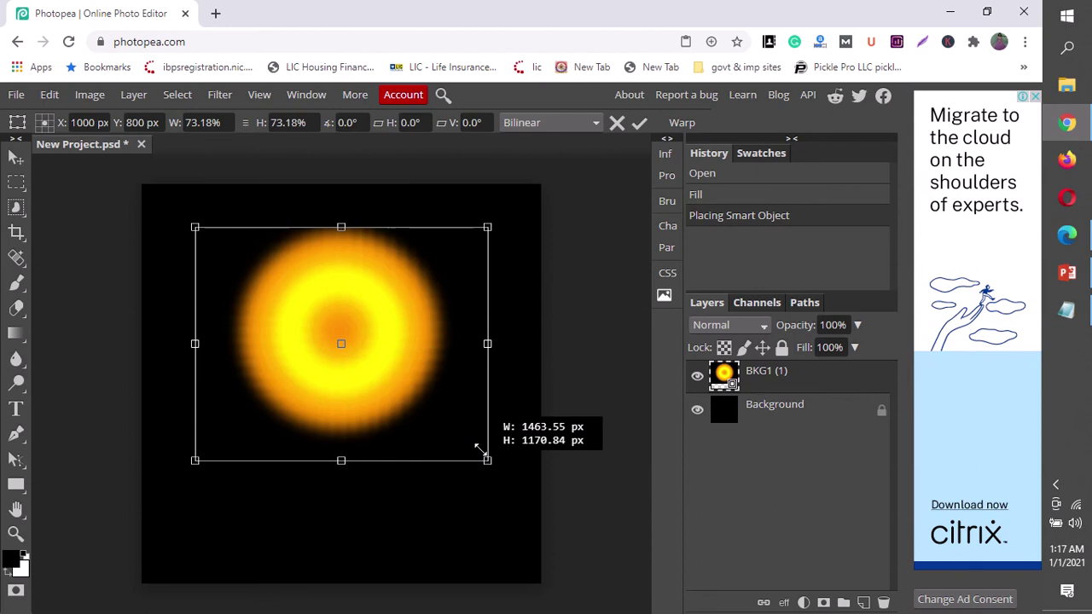
{"action": "left_click_drag", "start_coordinate": [479, 448], "coordinate": [485, 456]}
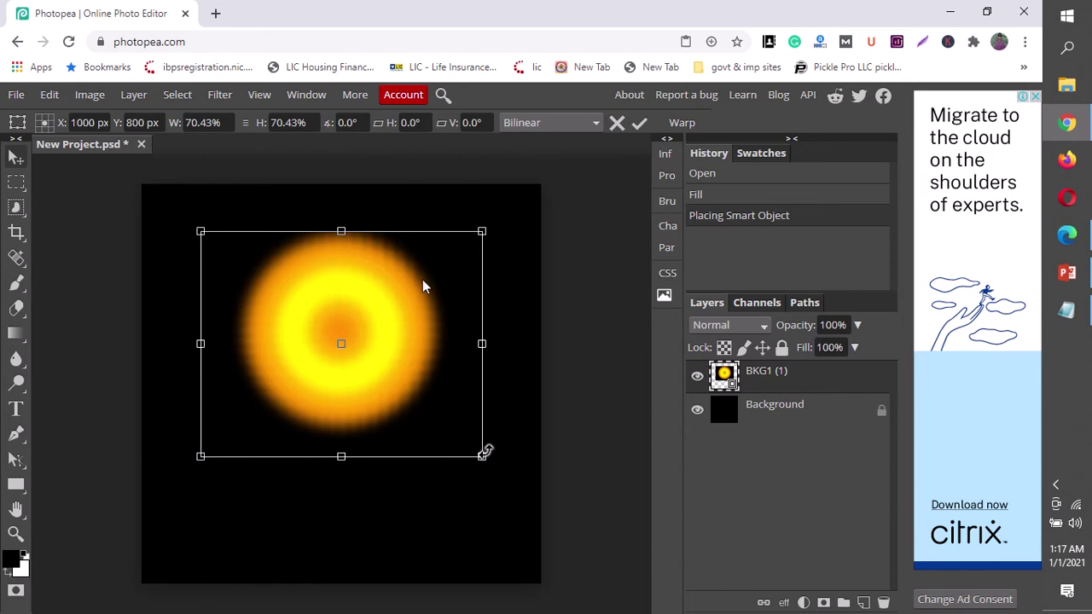
{"action": "key", "text": "Return"}
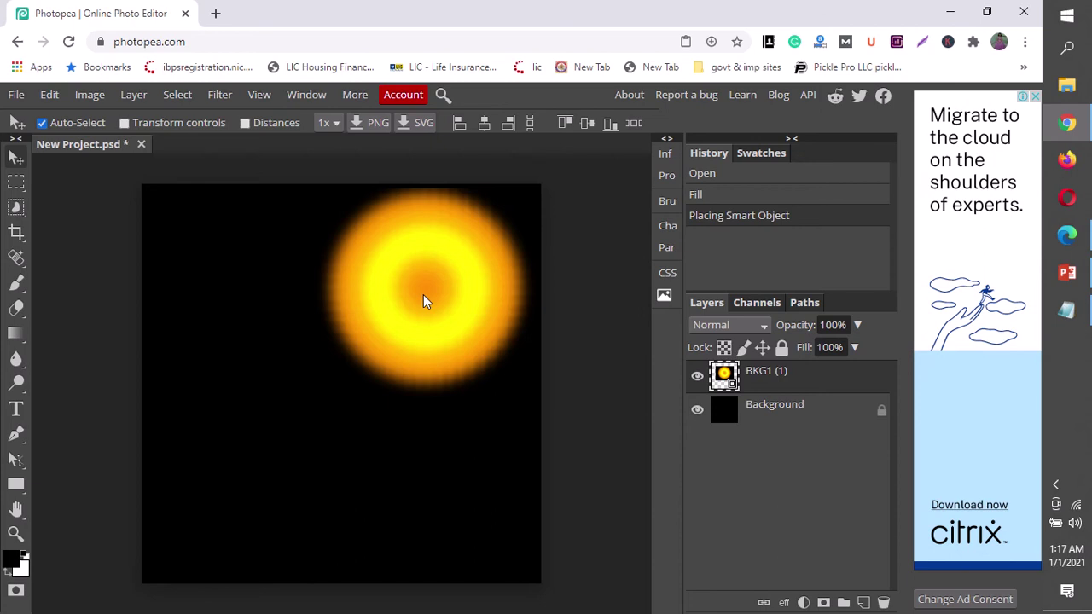
Move the glow up toward the canvas top and place the lord buddha1 image
{"action": "left_click_drag", "start_coordinate": [424, 294], "coordinate": [363, 363]}
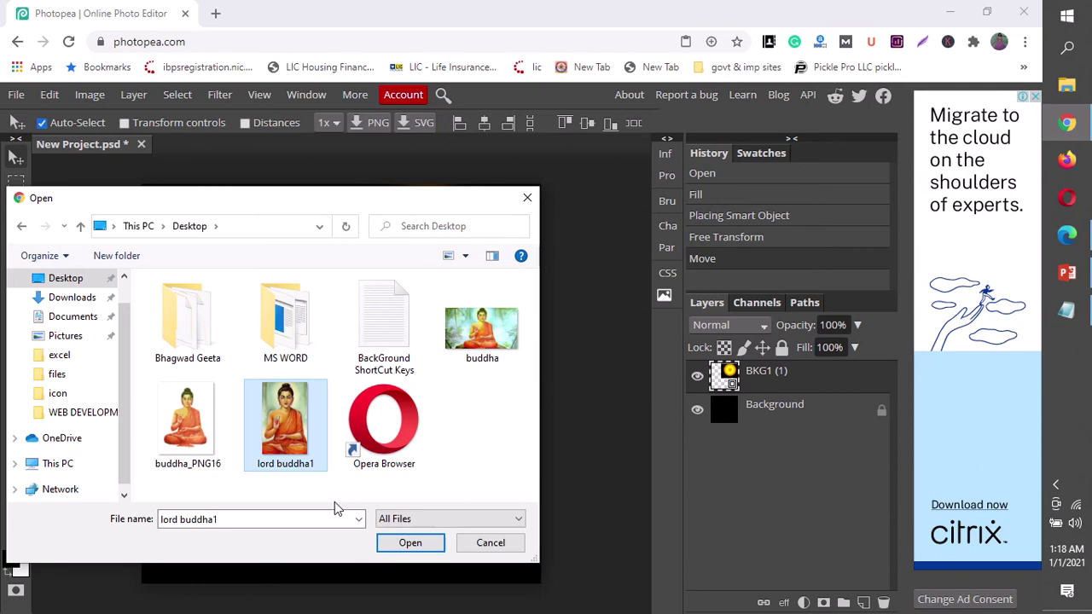
{"action": "key", "text": "Return"}
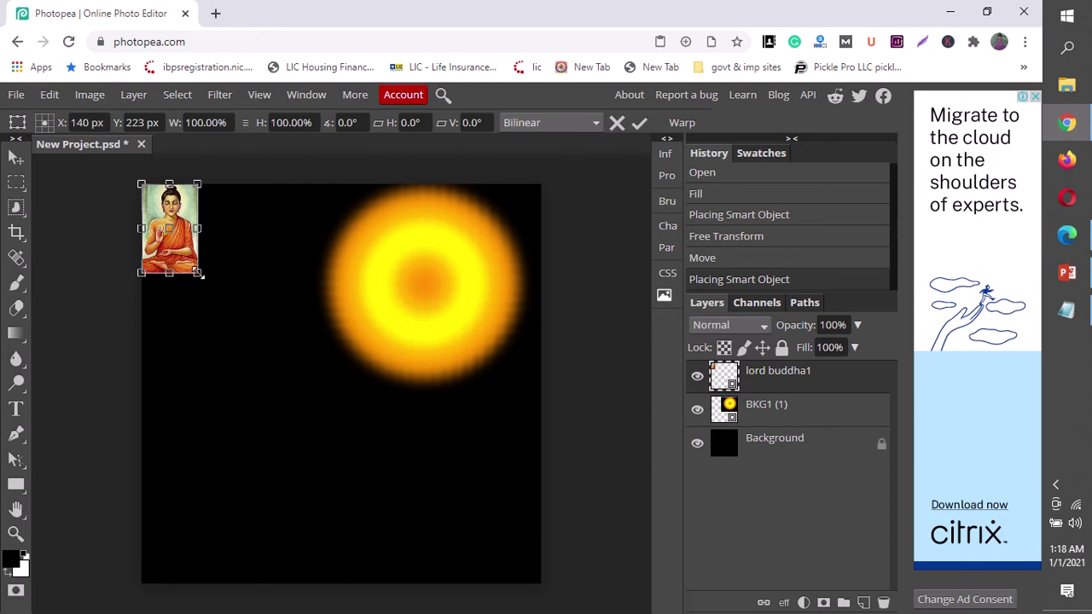
Scale the lord buddha1 picture up to about 559% and commit it
{"action": "mouse_move", "coordinate": [198, 272]}
{"action": "left_mouse_down"}
{"action": "mouse_move", "coordinate": [273, 360]}
{"action": "mouse_move", "coordinate": [345, 490]}
{"action": "left_mouse_up"}
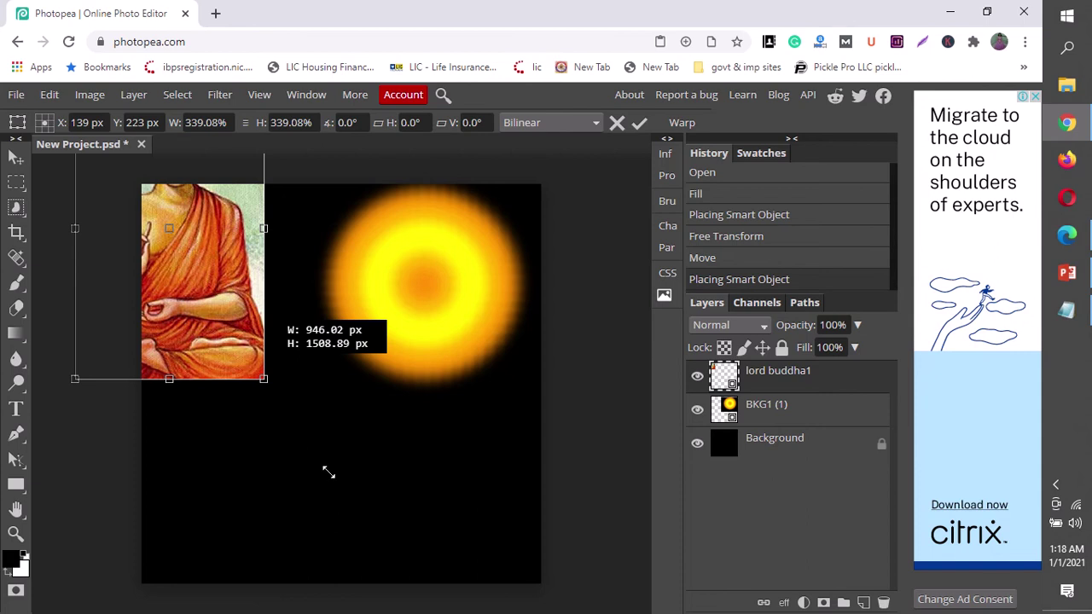
{"action": "left_click_drag", "start_coordinate": [329, 472], "coordinate": [426, 606]}
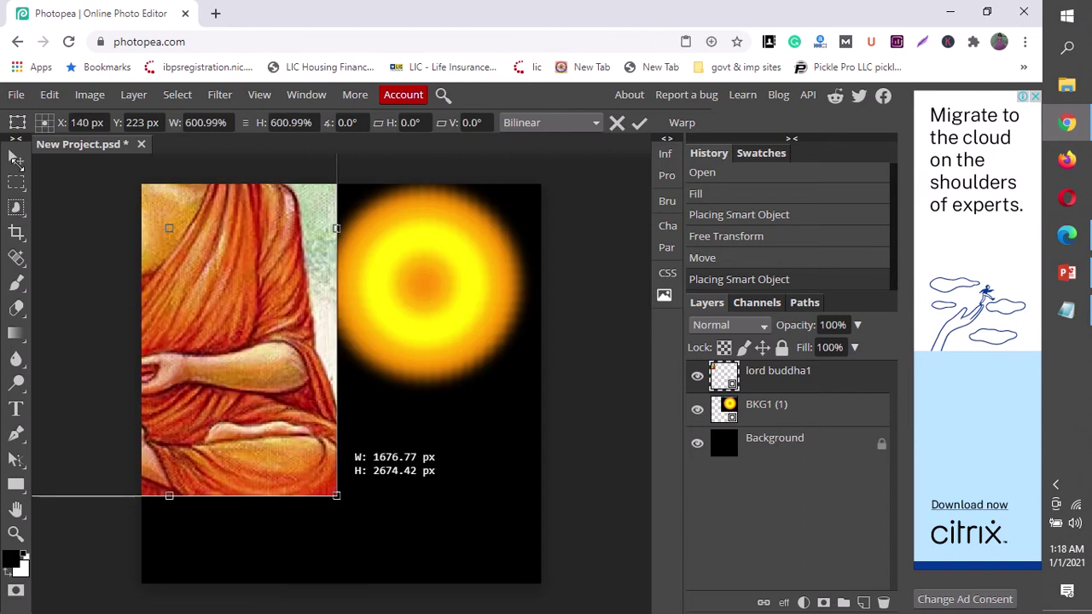
{"action": "left_click_drag", "start_coordinate": [336, 495], "coordinate": [325, 477]}
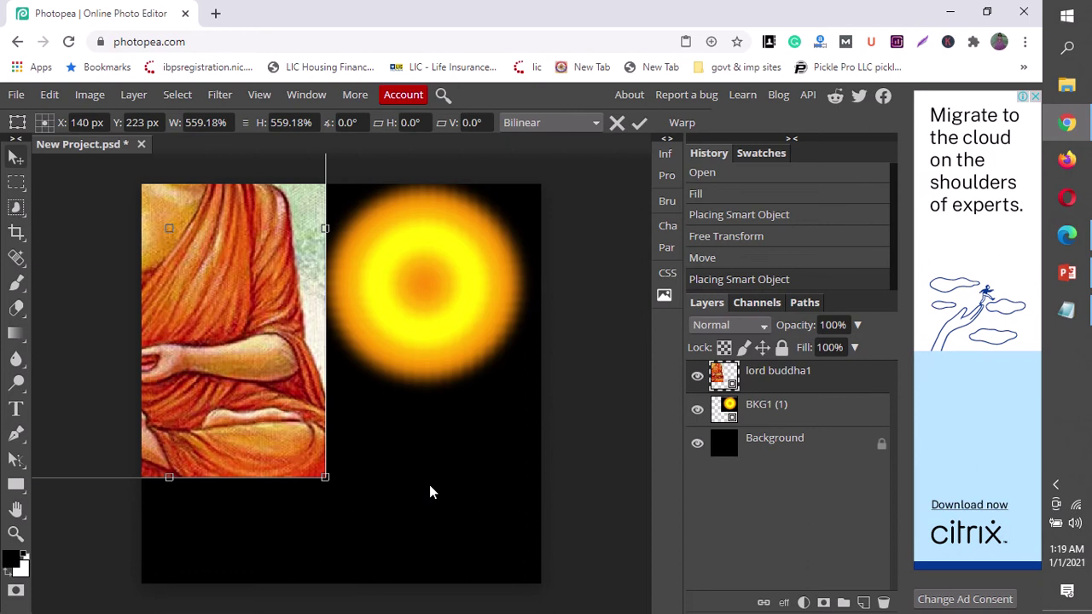
{"action": "key", "text": "Return"}
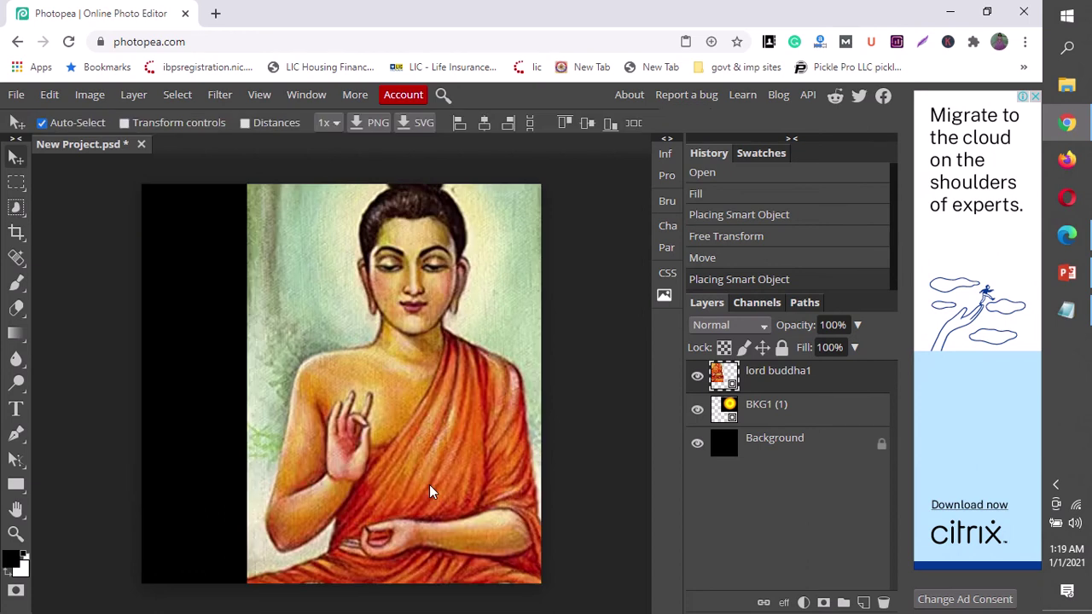
Move the Buddha picture up and left, nudge it upward, and enable Transform controls
{"action": "left_click_drag", "start_coordinate": [429, 484], "coordinate": [410, 426]}
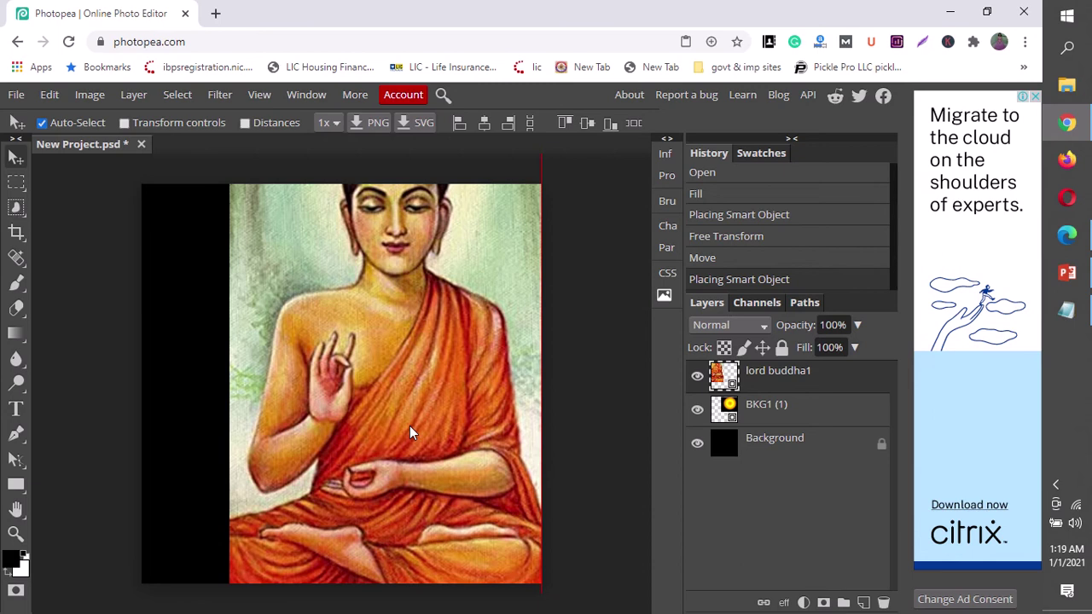
{"action": "left_click_drag", "start_coordinate": [409, 425], "coordinate": [402, 417]}
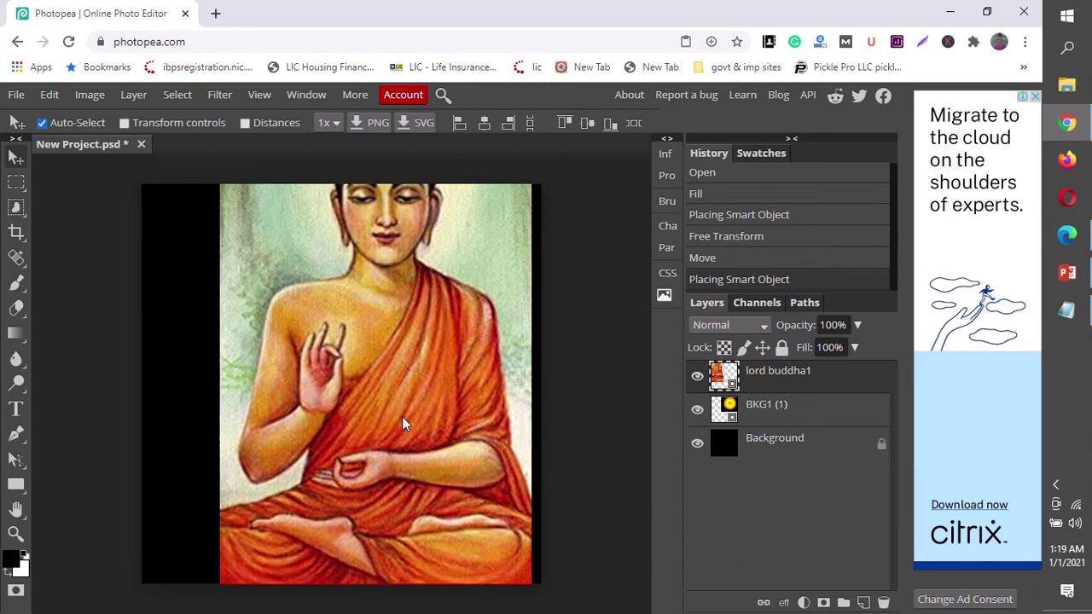
{"action": "key", "text": "shift+Up"}
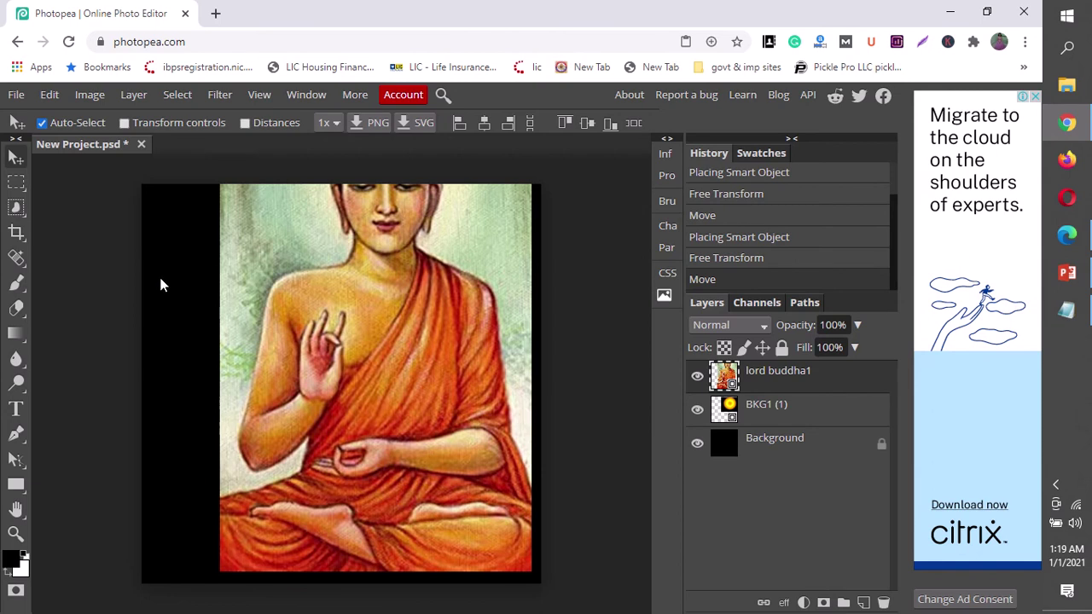
{"action": "left_click", "coordinate": [124, 123]}
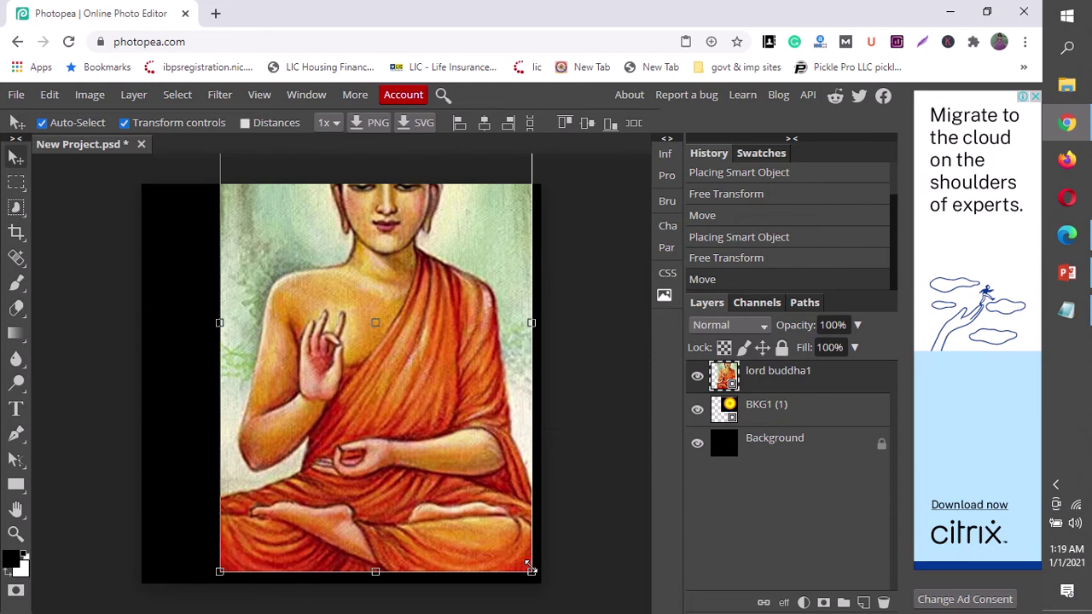
Scale the Buddha layer down to about 477% so the glow's edge shows
{"action": "left_click_drag", "start_coordinate": [524, 552], "coordinate": [519, 544]}
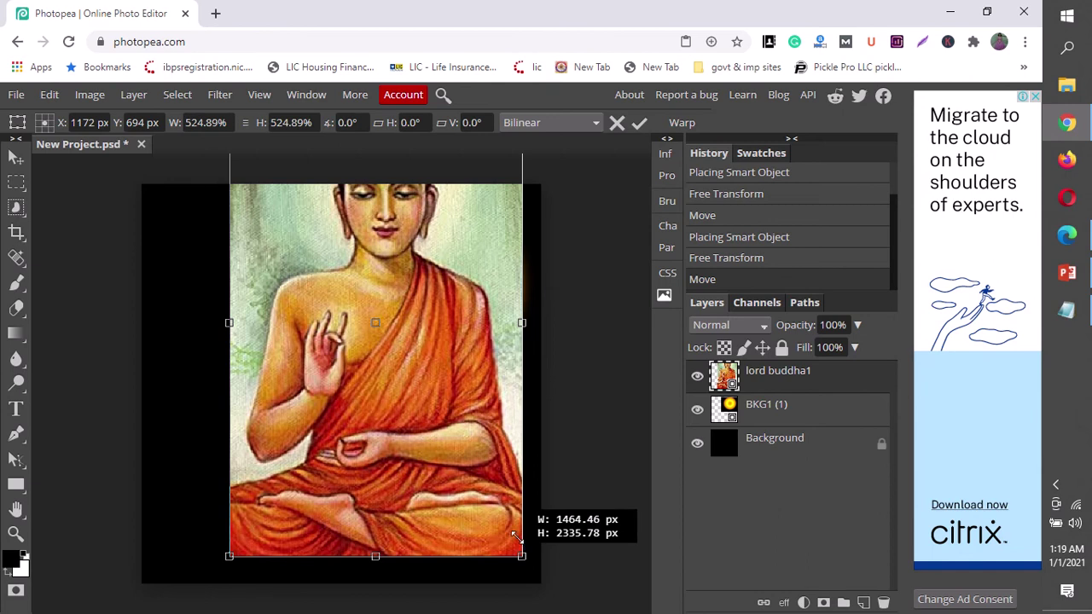
{"action": "left_click_drag", "start_coordinate": [516, 536], "coordinate": [511, 534]}
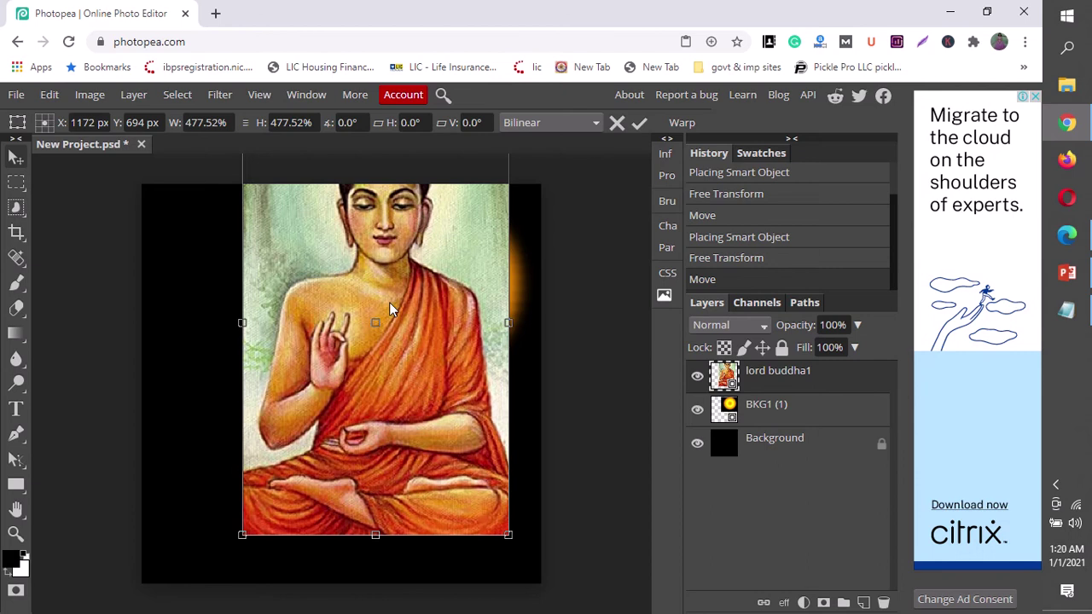
{"action": "key", "text": "Return"}
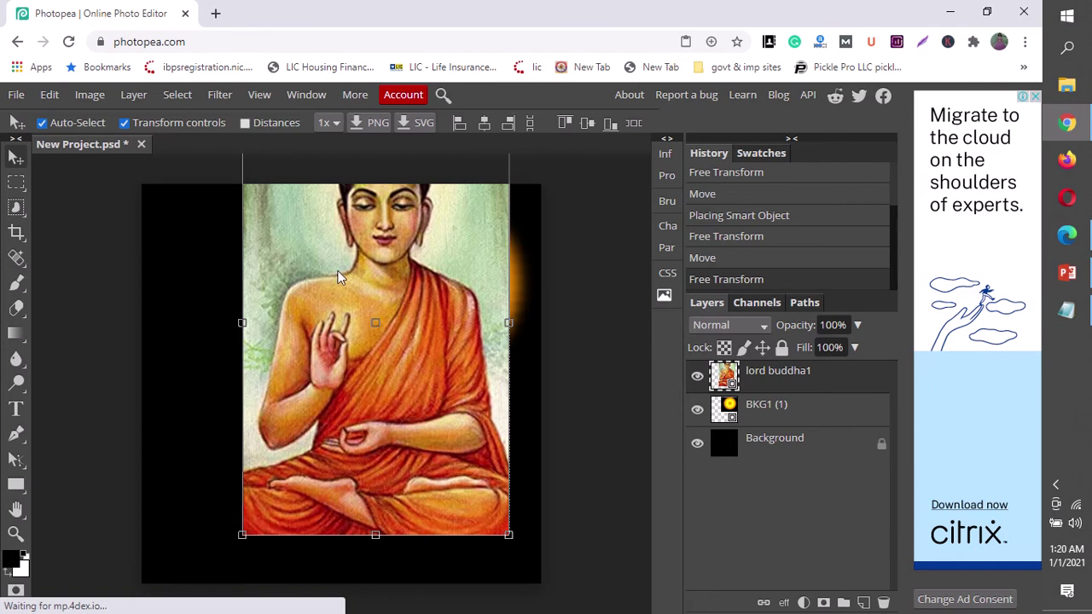
Align the Buddha picture with the canvas top and bottom, then shrink it around its centre
{"action": "left_click", "coordinate": [123, 122]}
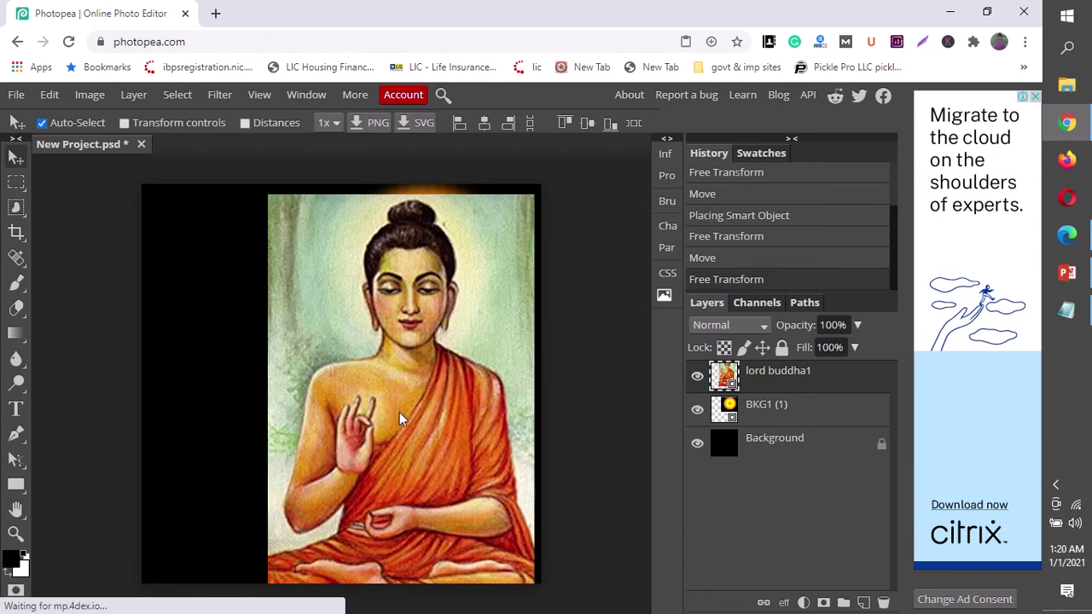
{"action": "left_click_drag", "start_coordinate": [402, 419], "coordinate": [395, 375]}
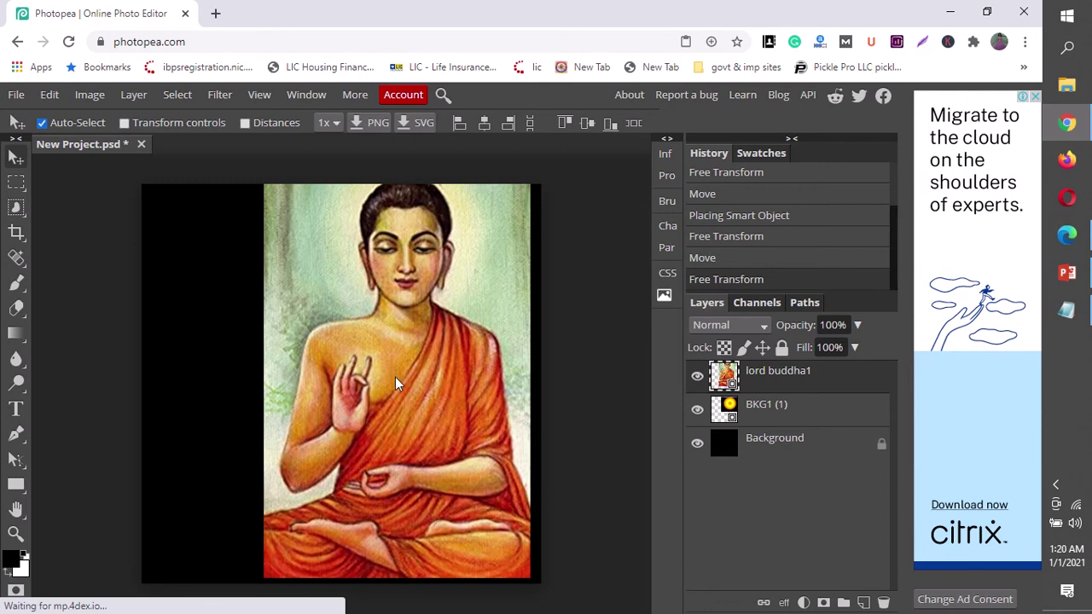
{"action": "left_click_drag", "start_coordinate": [395, 375], "coordinate": [396, 377]}
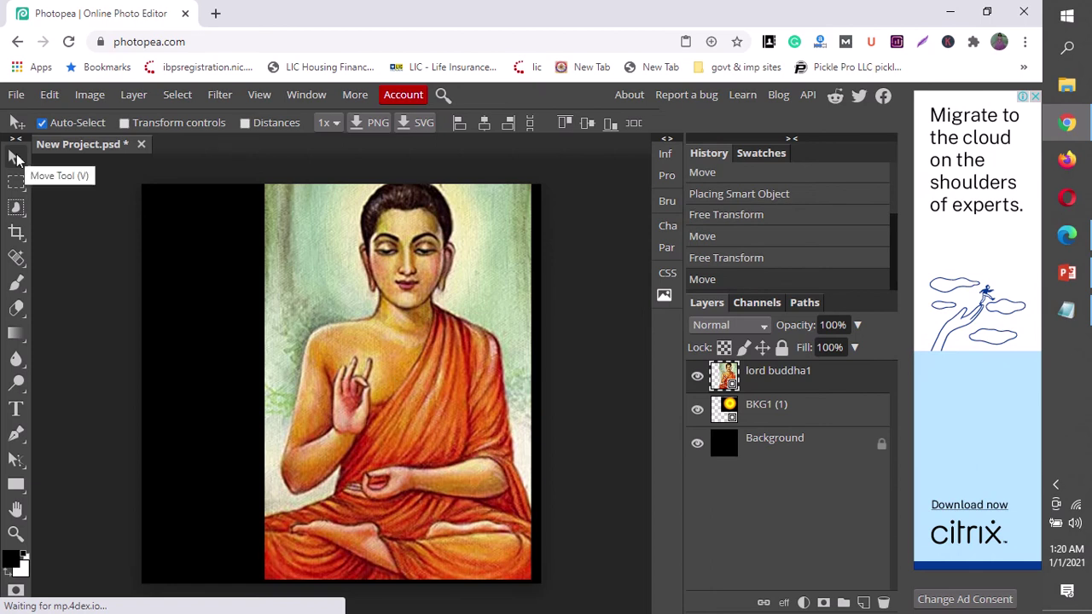
{"action": "left_click", "coordinate": [124, 123]}
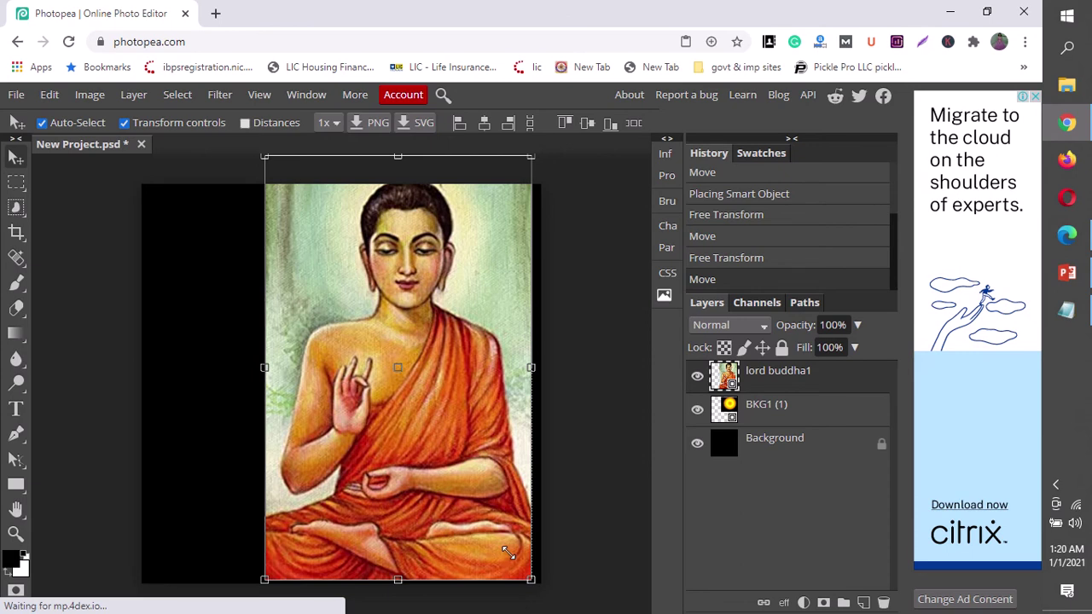
{"action": "left_click_drag", "start_coordinate": [508, 553], "coordinate": [510, 549]}
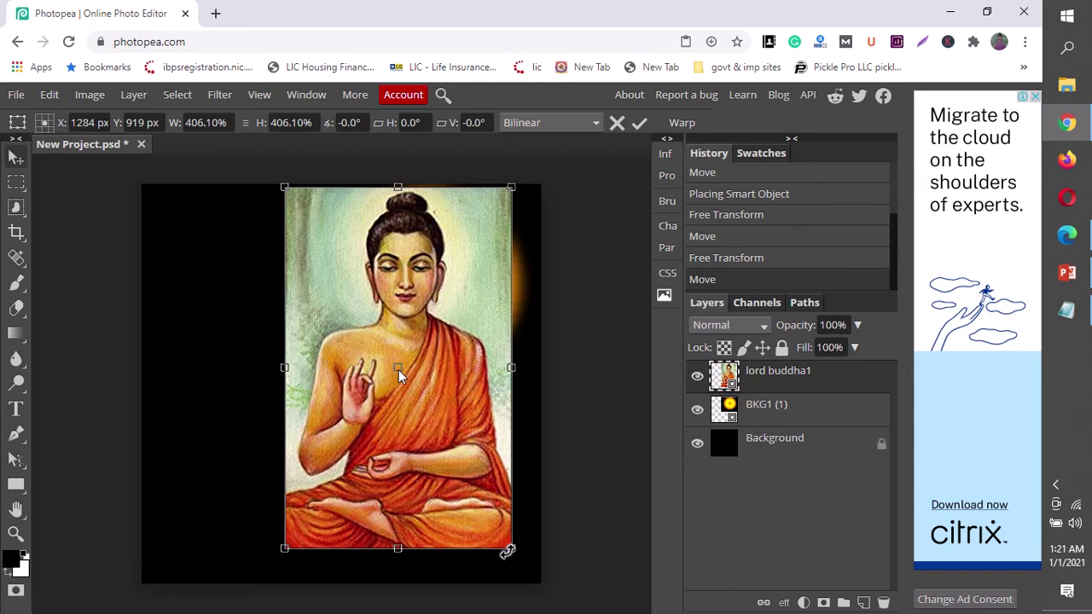
{"action": "key", "text": "Return"}
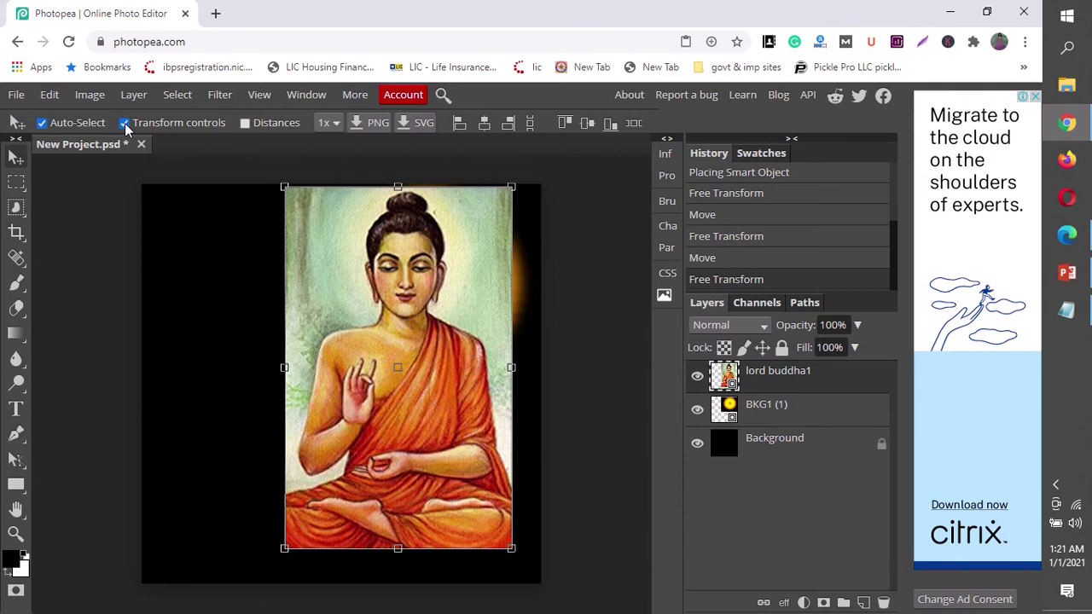
Move the resized Buddha right and down so the orange halo peeks above it
{"action": "left_click", "coordinate": [125, 123]}
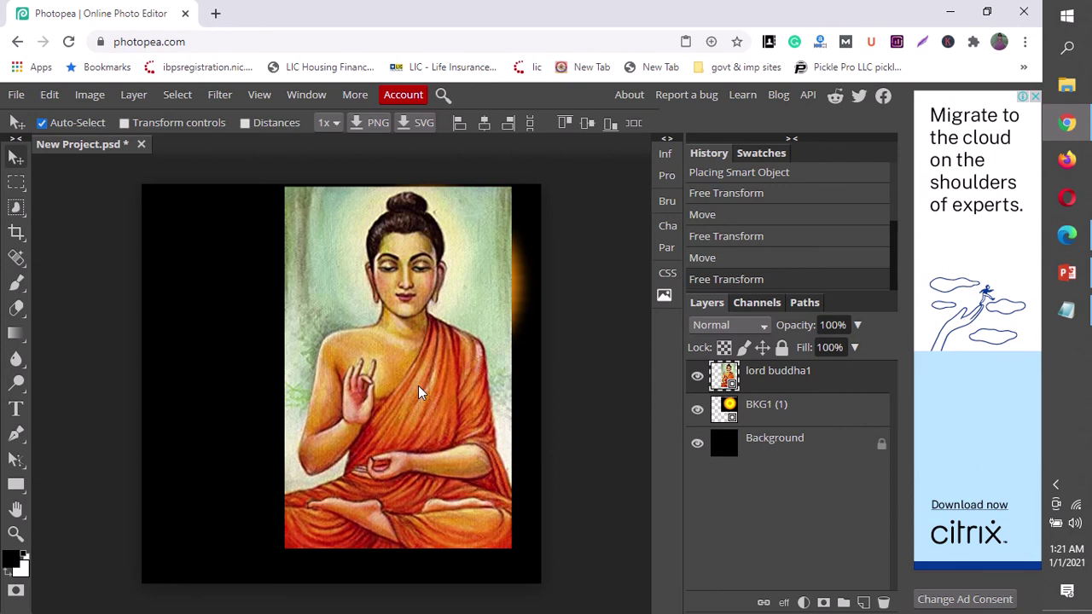
{"action": "left_click_drag", "start_coordinate": [406, 363], "coordinate": [416, 393]}
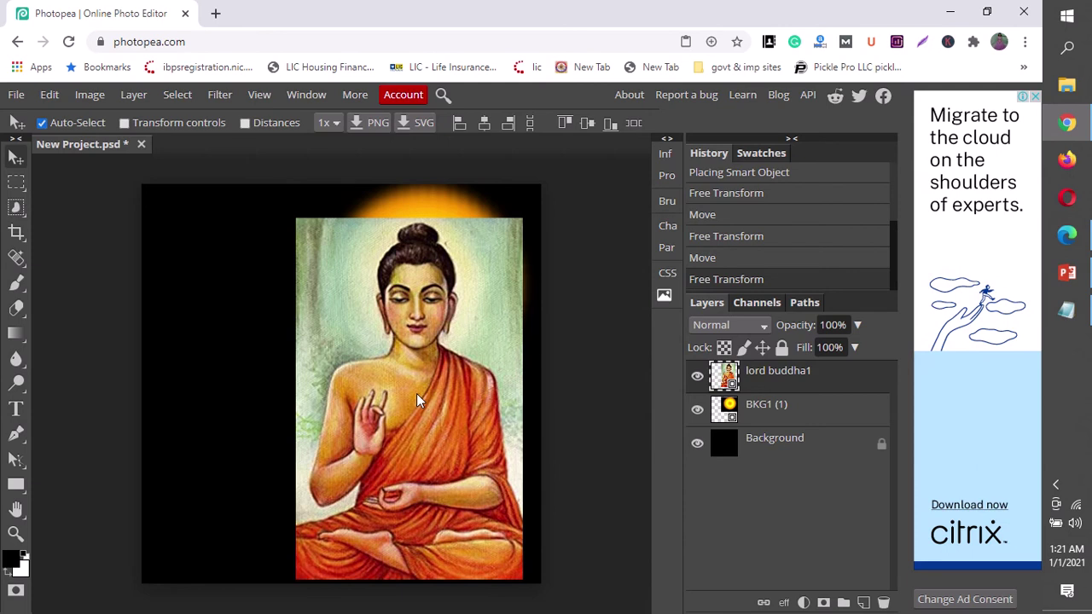
{"action": "left_click_drag", "start_coordinate": [417, 394], "coordinate": [423, 391]}
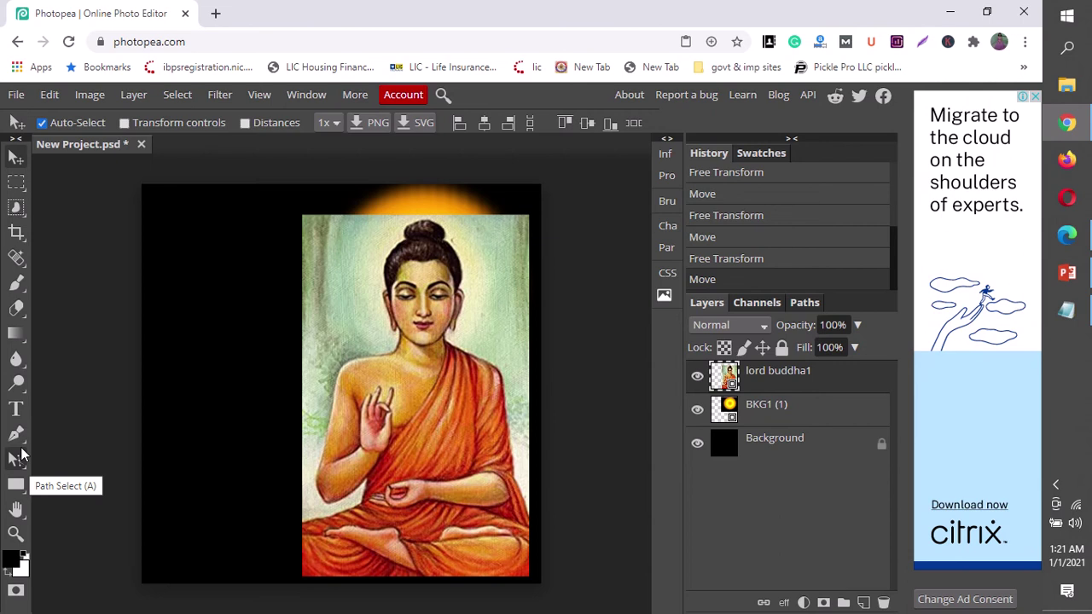
Start an Exclude-mode pen path with anchors around the Buddha's topknot and back of head
{"action": "left_click", "coordinate": [24, 442]}
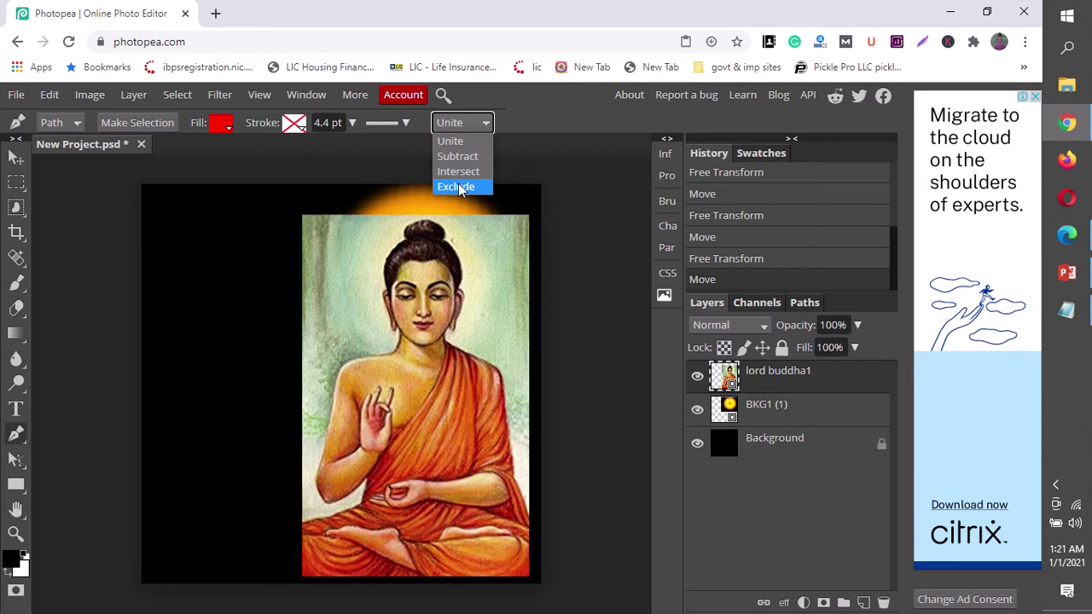
{"action": "left_click", "coordinate": [459, 186]}
{"action": "left_click", "coordinate": [424, 220]}
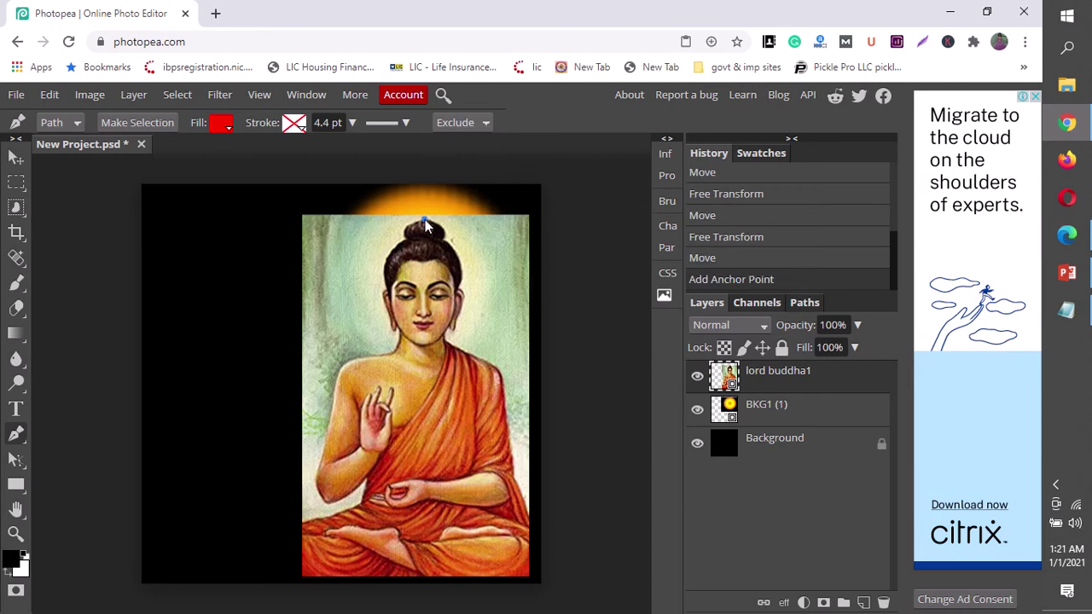
{"action": "left_click", "coordinate": [410, 224]}
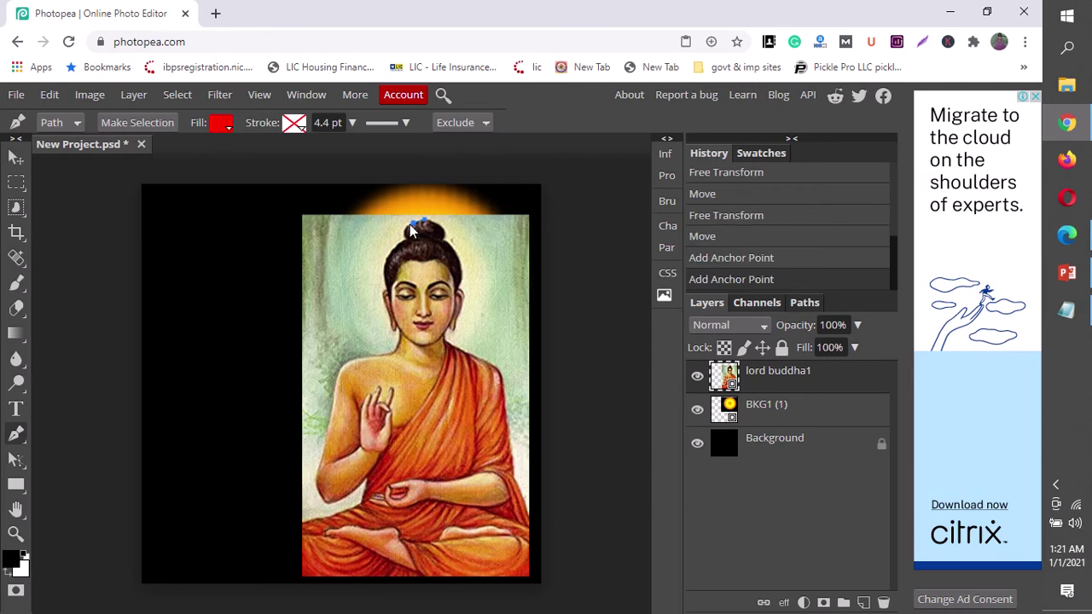
{"action": "left_click", "coordinate": [404, 228]}
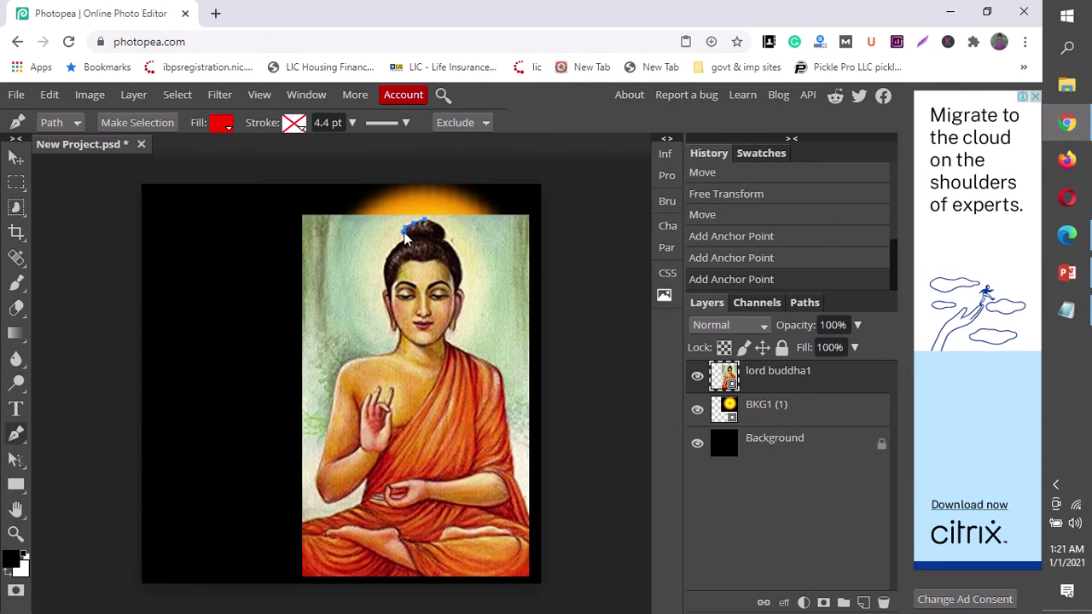
{"action": "left_click", "coordinate": [402, 238]}
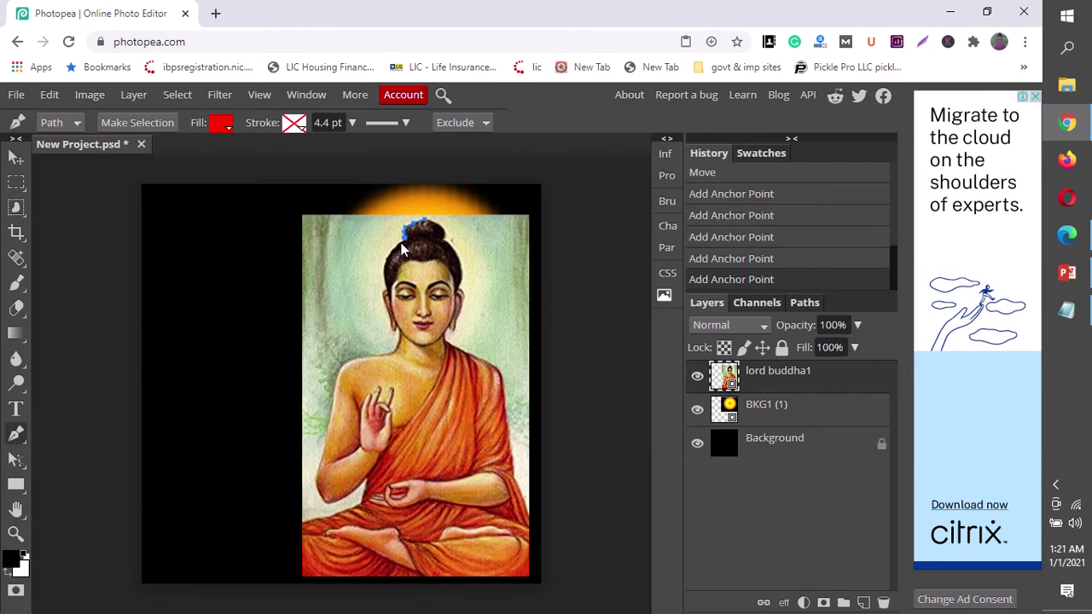
{"action": "left_click", "coordinate": [397, 250]}
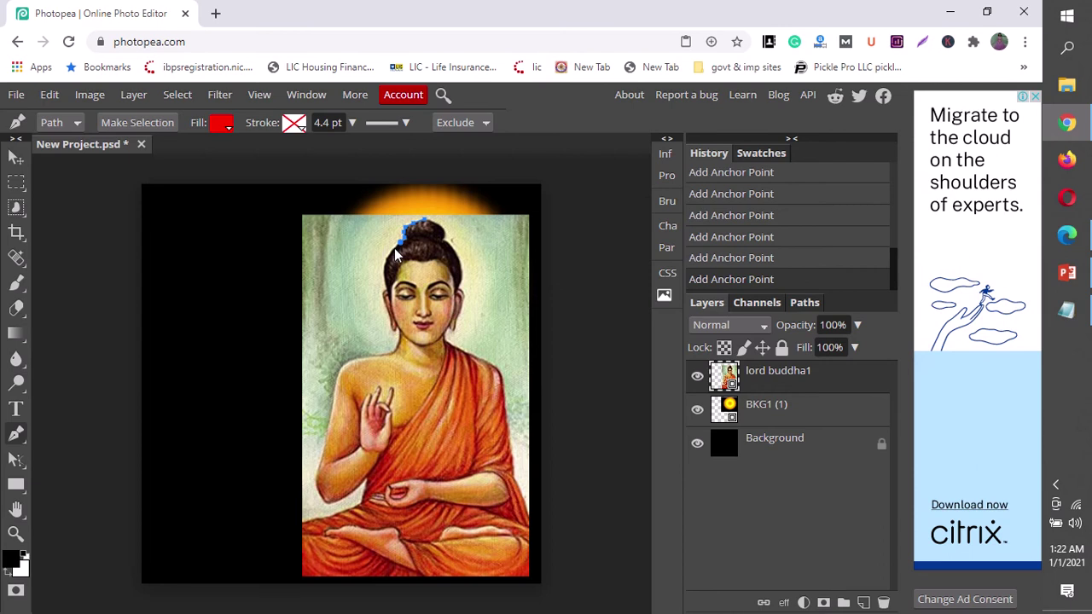
Continue the pen anchors down the side of the head and along the face edge
{"action": "left_click", "coordinate": [391, 254]}
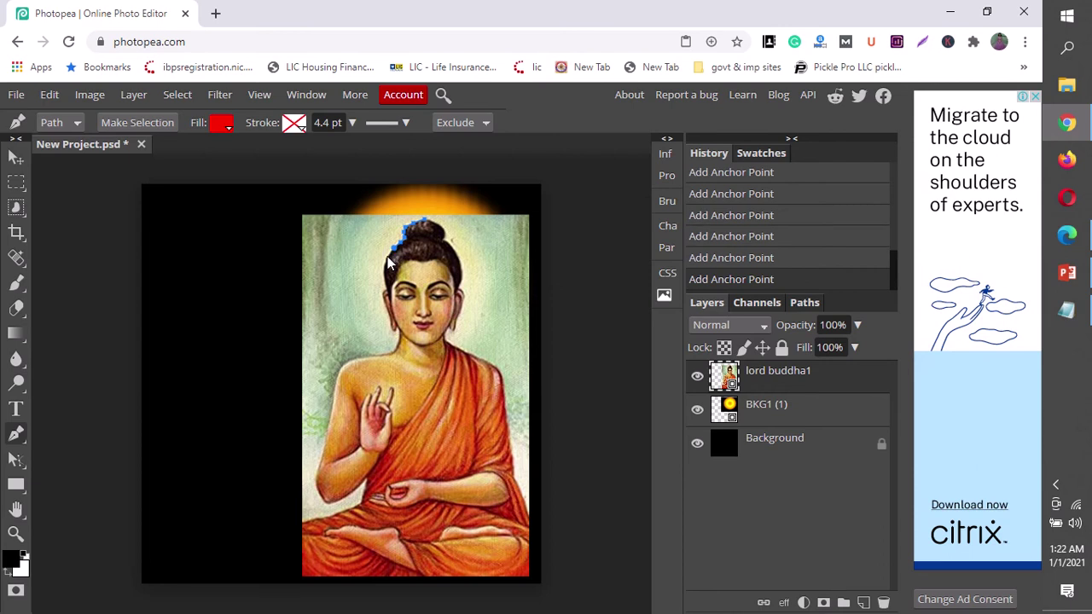
{"action": "left_click", "coordinate": [385, 273]}
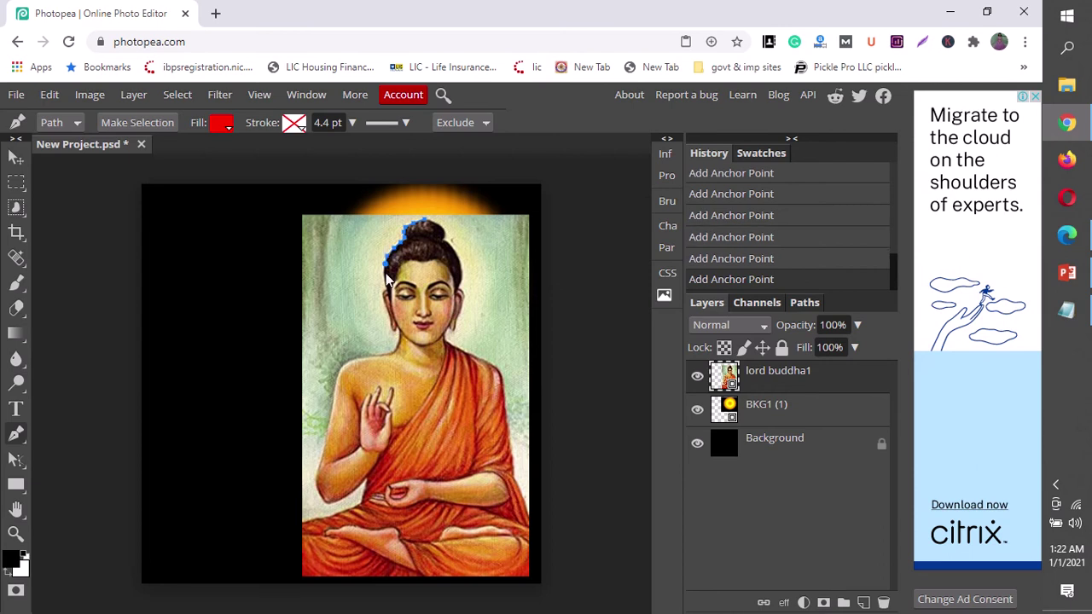
{"action": "left_click", "coordinate": [384, 284]}
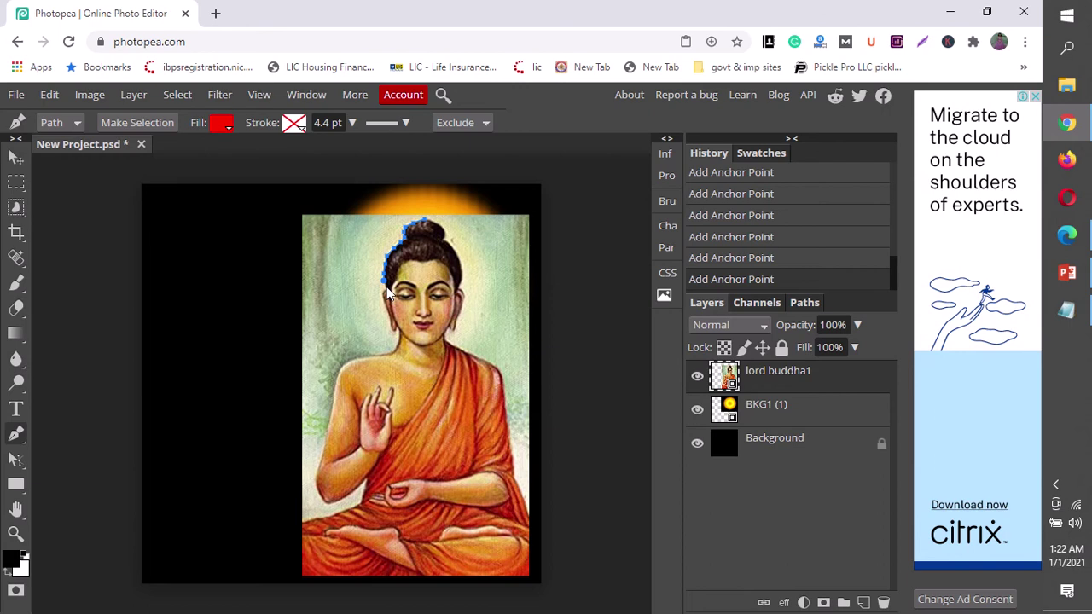
{"action": "left_click", "coordinate": [387, 295]}
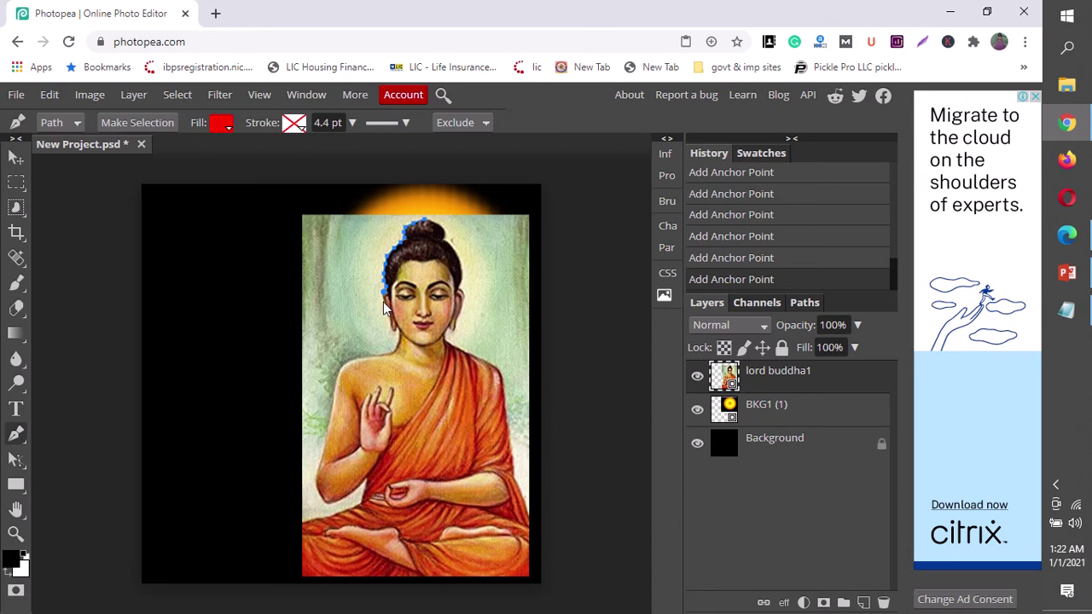
{"action": "left_click", "coordinate": [383, 300]}
{"action": "left_click", "coordinate": [392, 331]}
Extend the pen path down the shoulder and forearm to the lap hand, undoing misplaced anchors
{"action": "left_click", "coordinate": [393, 329]}
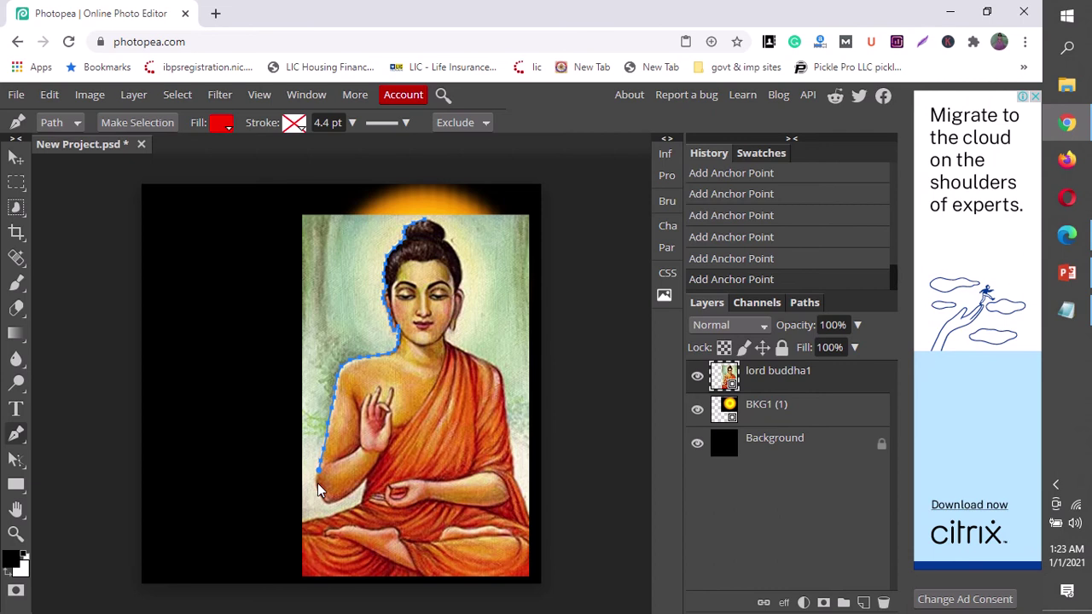
{"action": "left_click", "coordinate": [318, 489]}
{"action": "key", "text": "ctrl+z"}
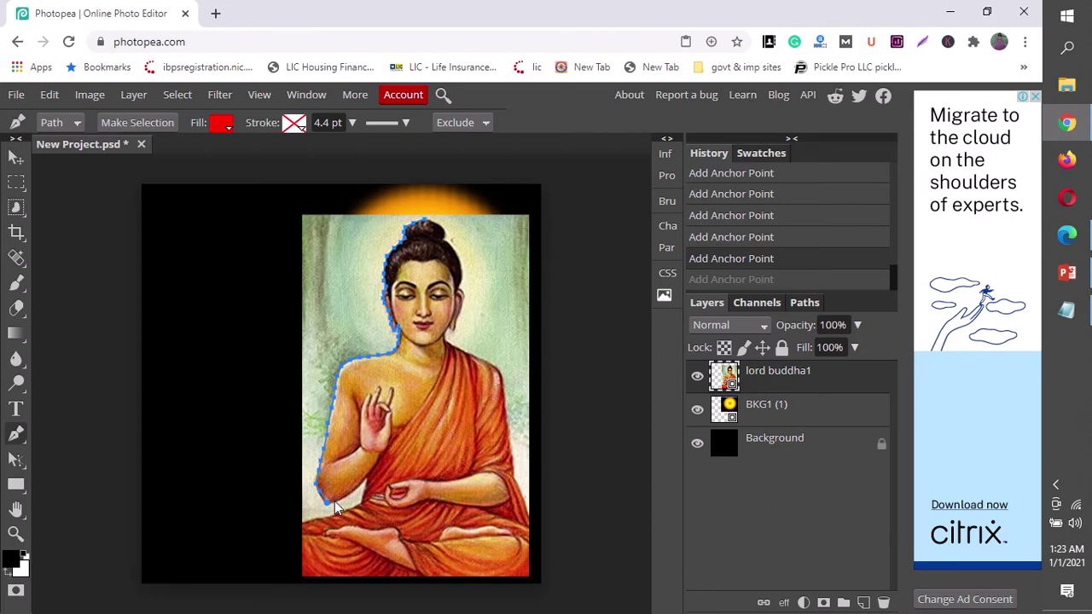
{"action": "left_click", "coordinate": [346, 504]}
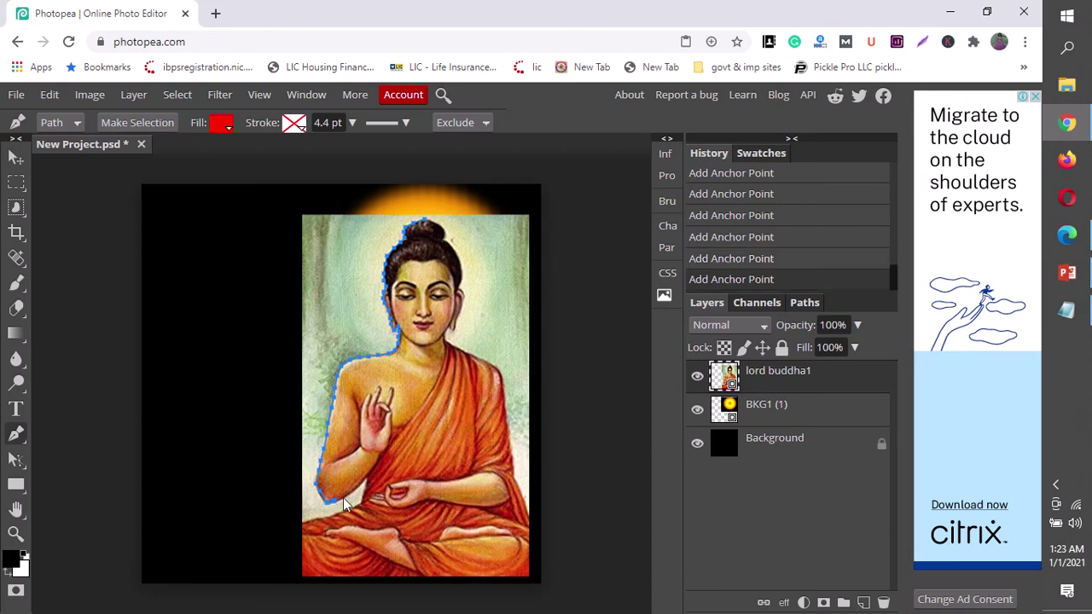
{"action": "left_click", "coordinate": [365, 485]}
{"action": "left_click", "coordinate": [364, 483]}
{"action": "key", "text": "ctrl+z"}
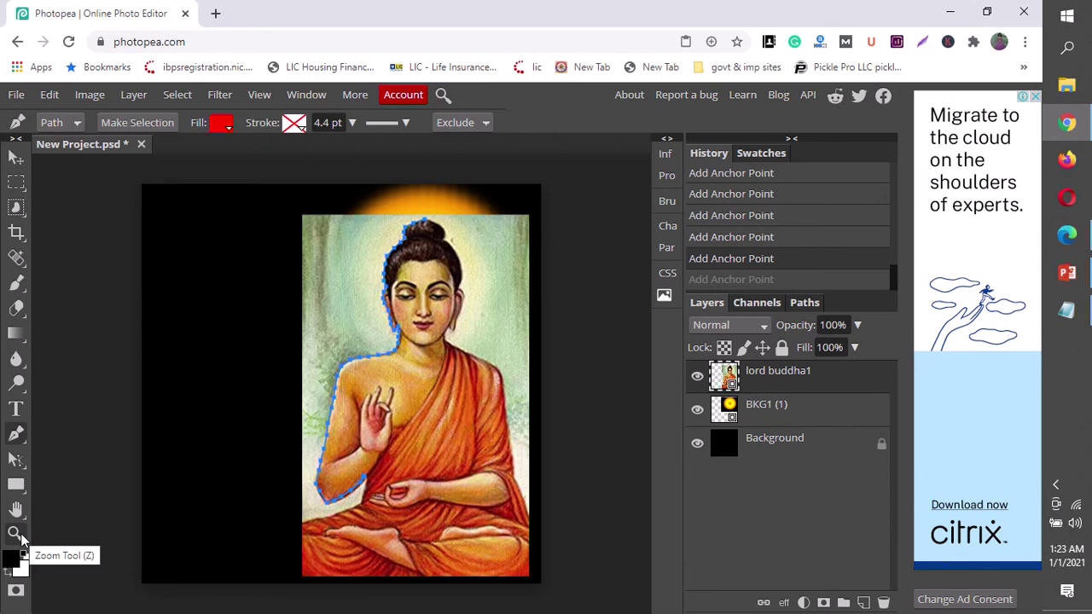
Zoom in on the arm and lap, then add pen anchors at the hand and along the lap
{"action": "left_click", "coordinate": [15, 534]}
{"action": "left_click", "coordinate": [367, 483]}
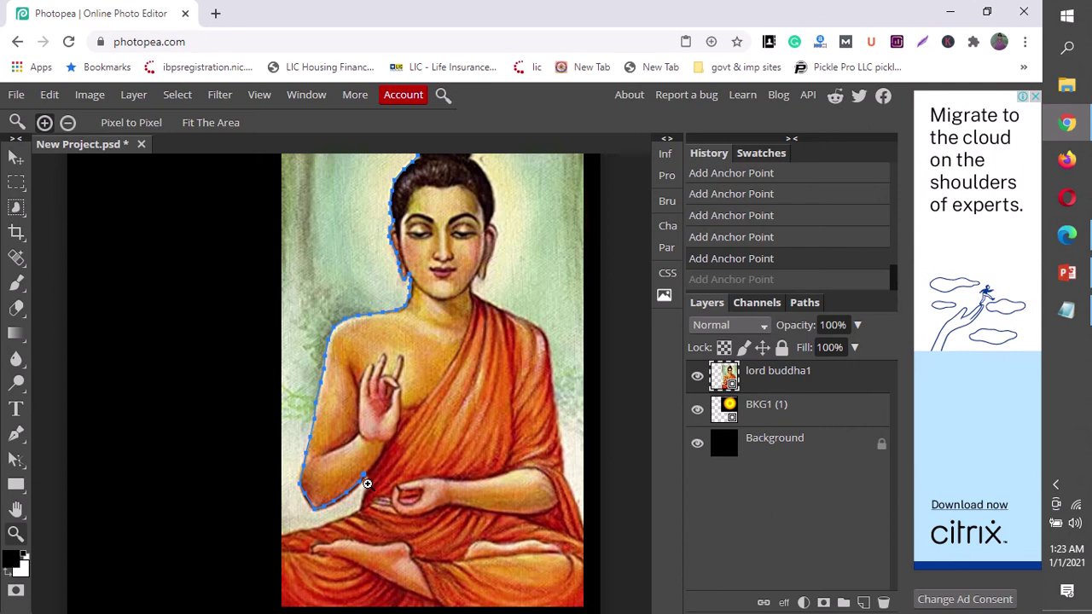
{"action": "key", "text": "p"}
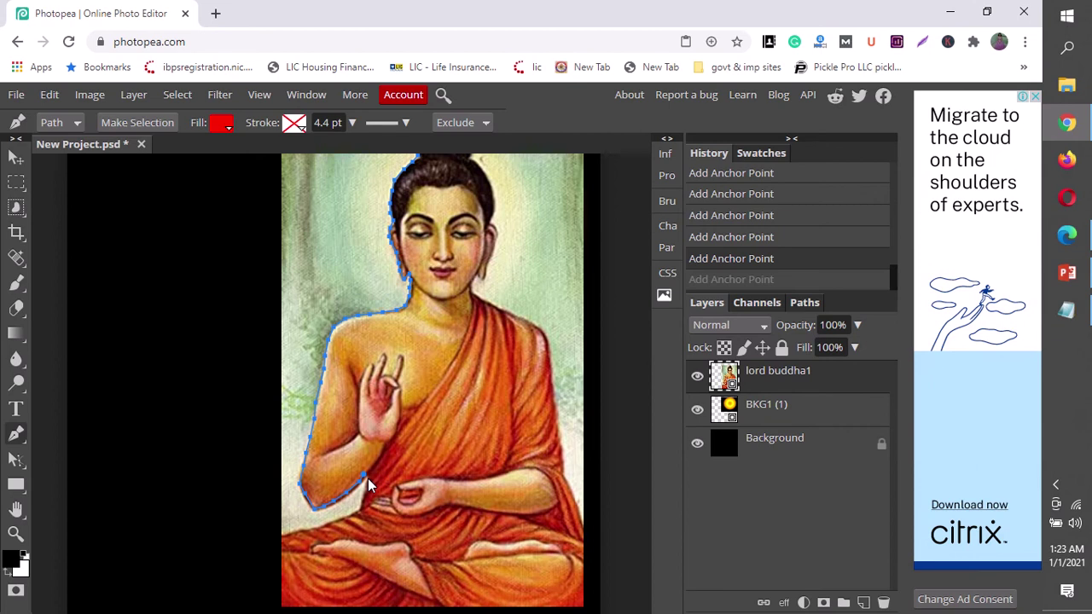
{"action": "left_click", "coordinate": [362, 503]}
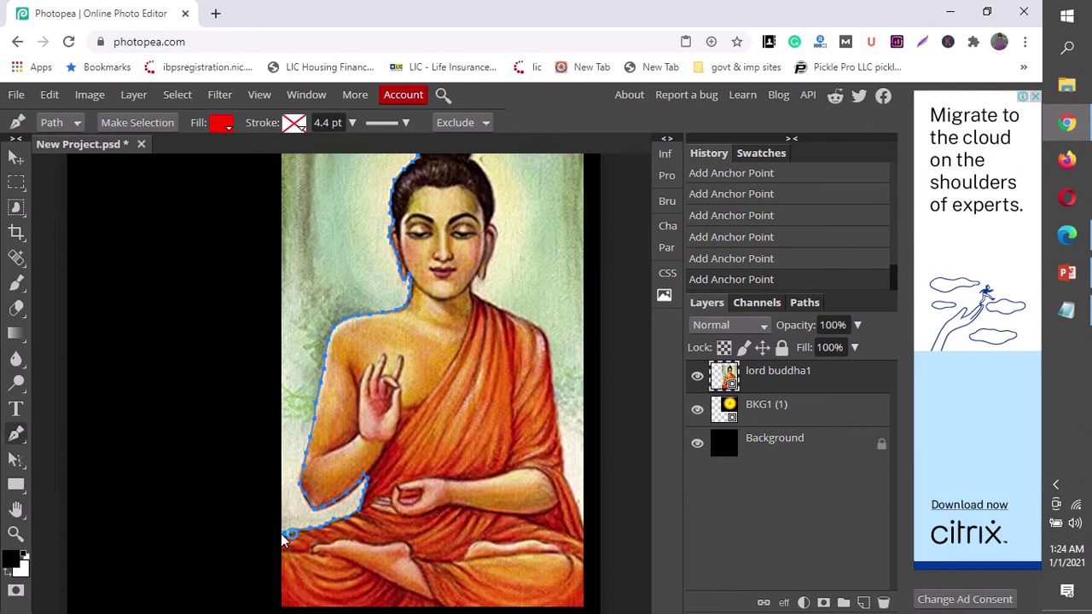
{"action": "left_click", "coordinate": [281, 534]}
Continue the path along the image's bottom edge and up the robe's right edge to the neck
{"action": "left_click", "coordinate": [582, 602]}
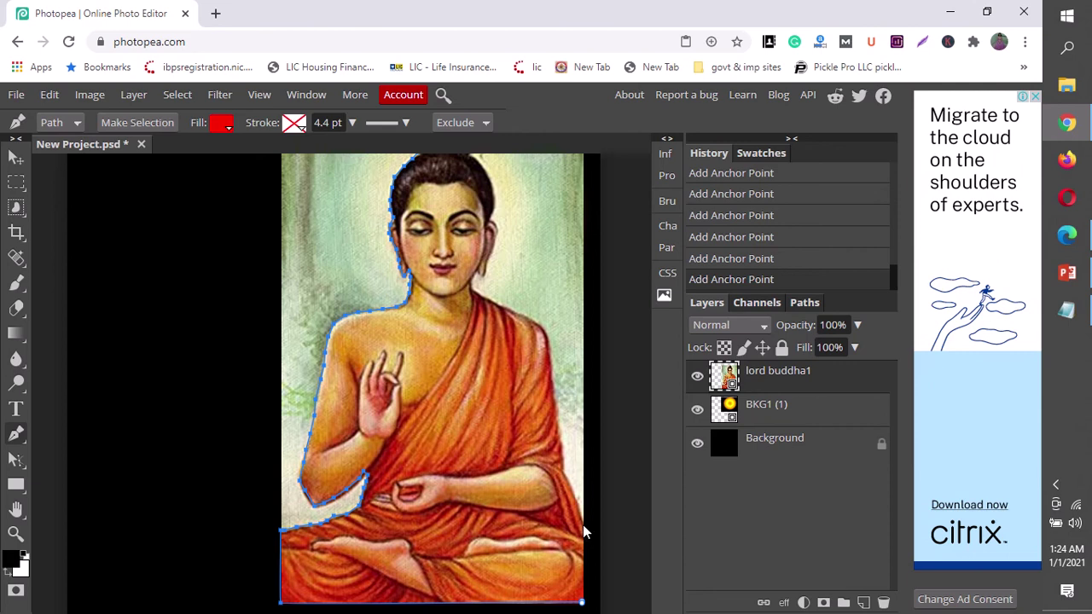
{"action": "left_click", "coordinate": [583, 525]}
{"action": "left_click", "coordinate": [564, 466]}
{"action": "left_click", "coordinate": [558, 434]}
{"action": "left_click", "coordinate": [475, 273]}
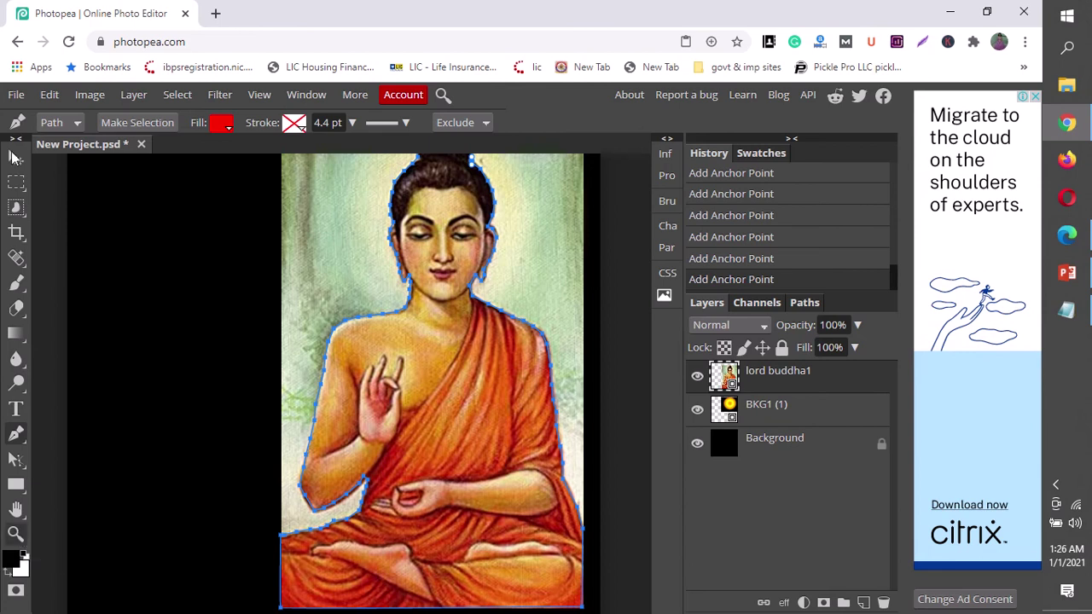
{"action": "key", "text": "z"}
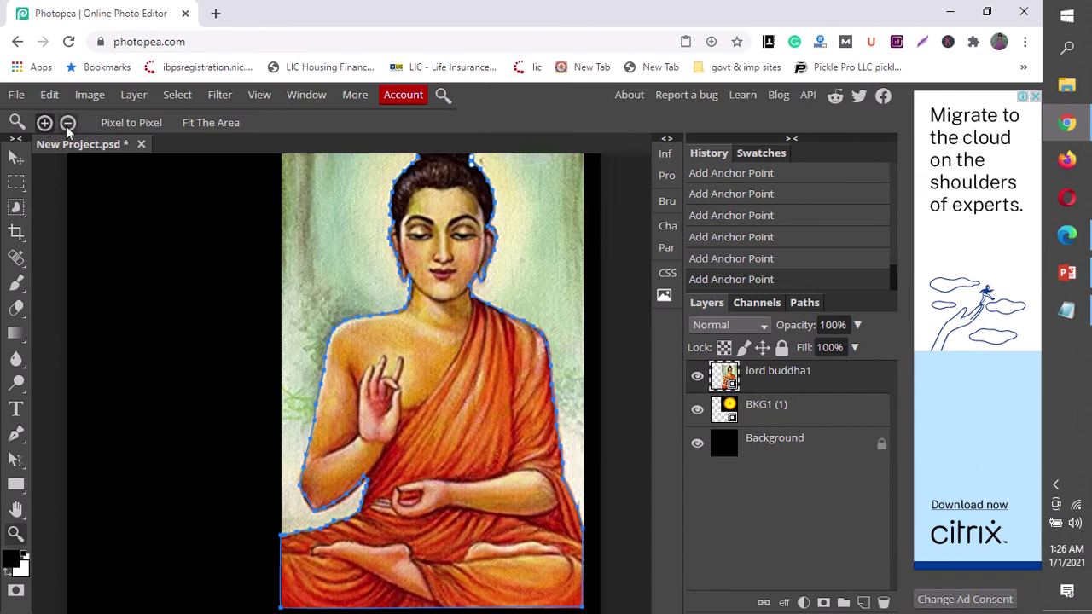
{"action": "left_click", "coordinate": [67, 122]}
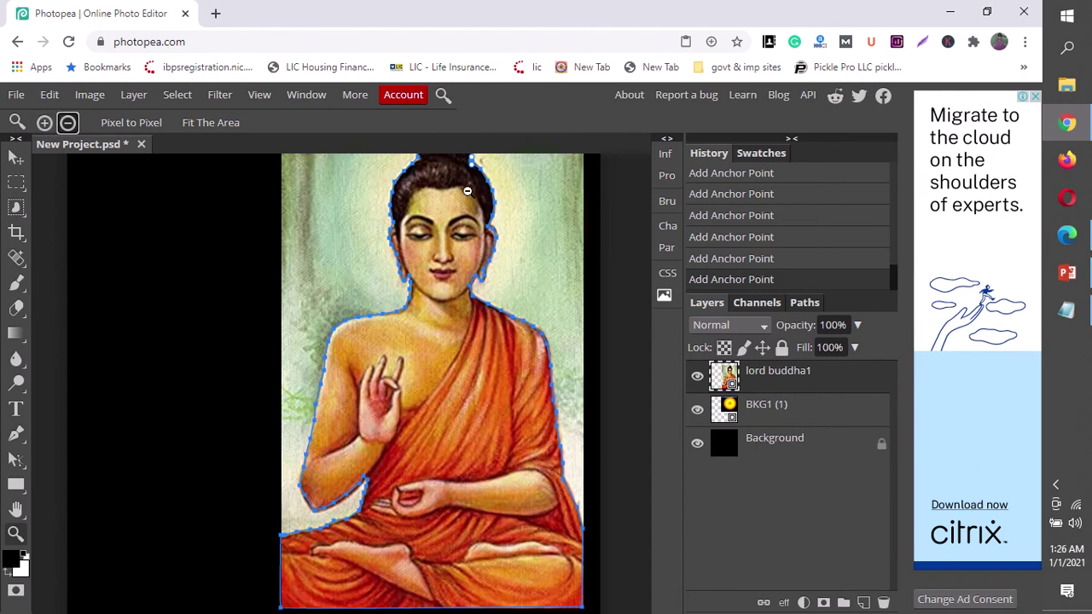
{"action": "left_click", "coordinate": [468, 192]}
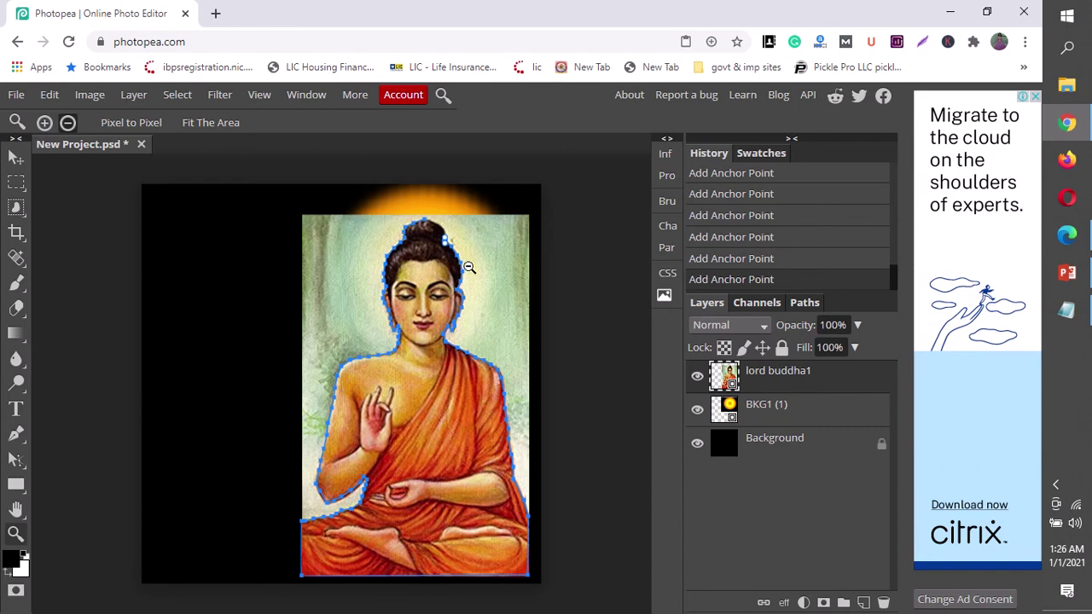
{"action": "left_click", "coordinate": [17, 437]}
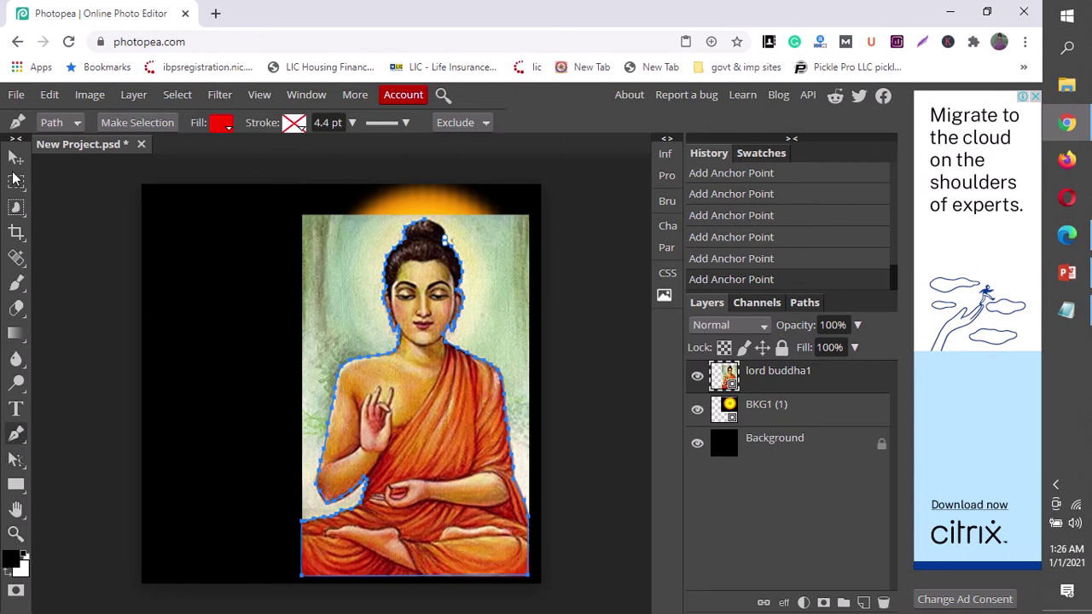
{"action": "key", "text": "ctrl+plus"}
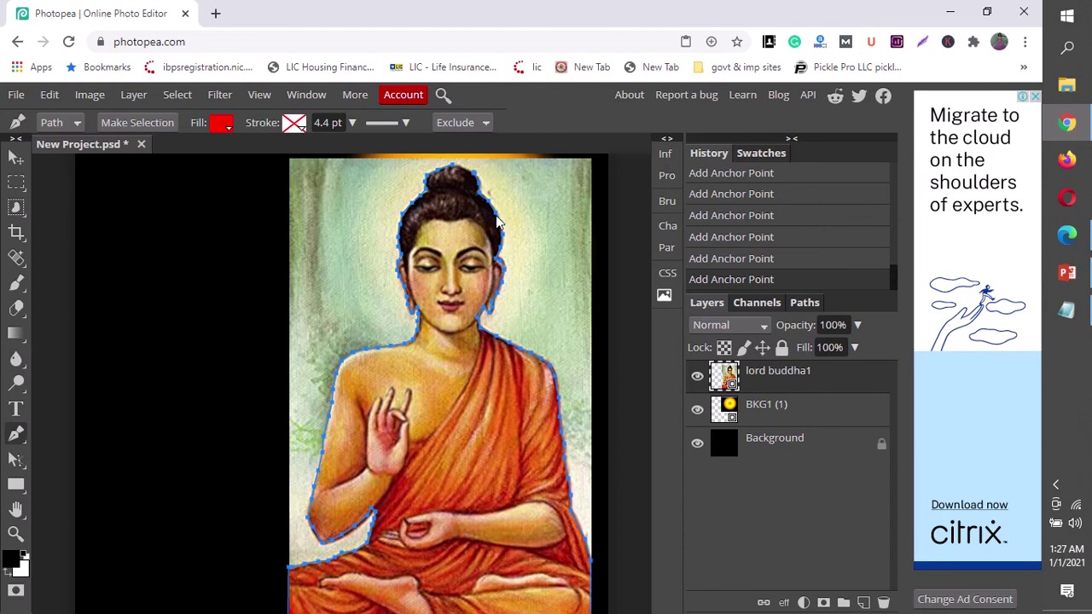
Close the Buddha outline at the head and view it as Work Path in the Paths panel
{"action": "left_click", "coordinate": [459, 170]}
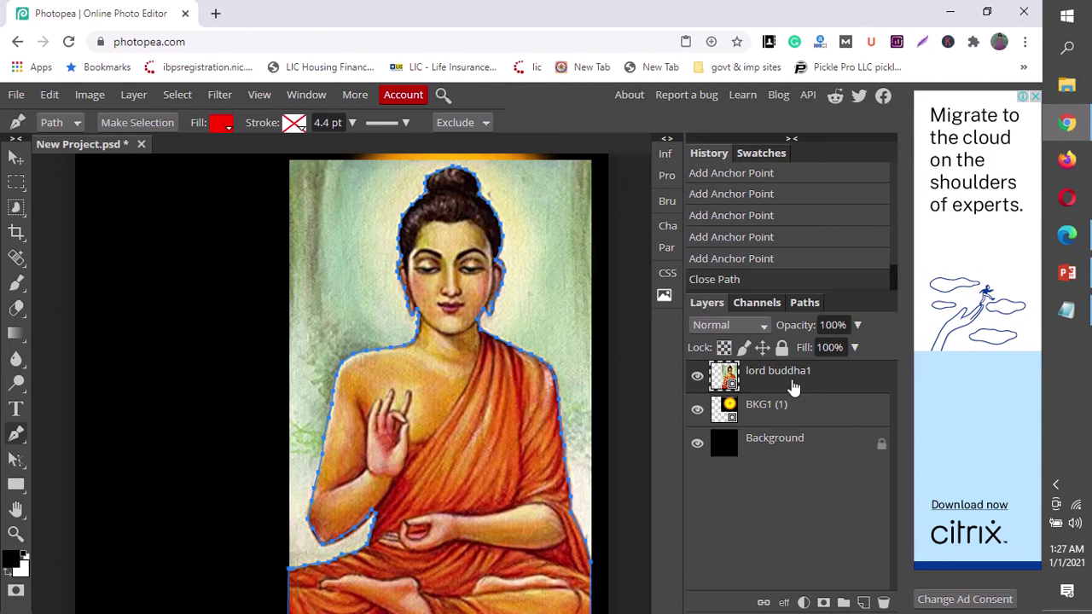
{"action": "left_click", "coordinate": [805, 303]}
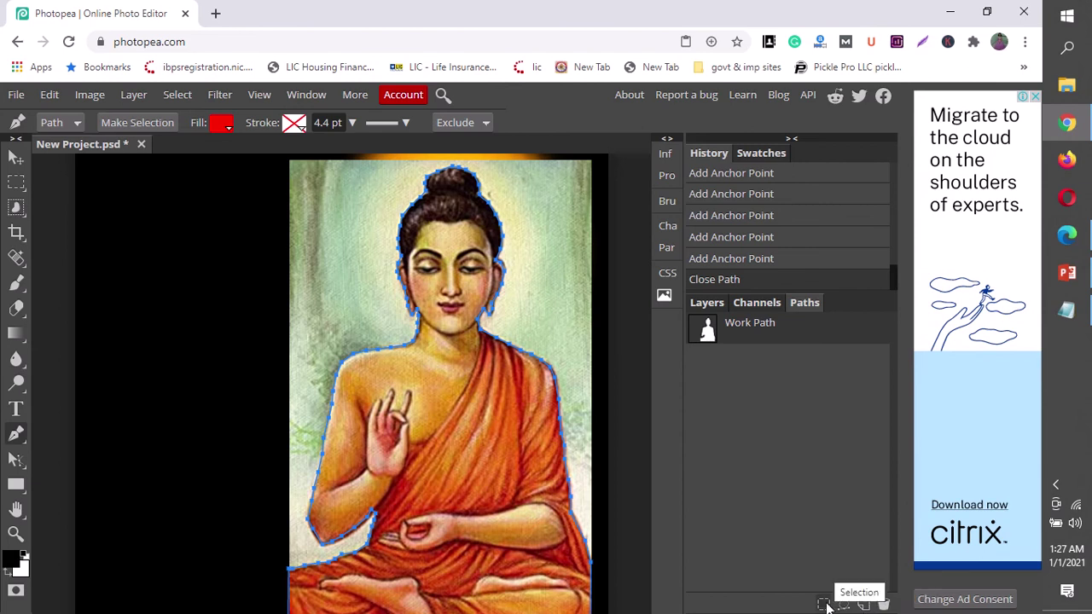
Load the work path as a selection and feather it via Shift+F6
{"action": "left_click", "coordinate": [824, 604]}
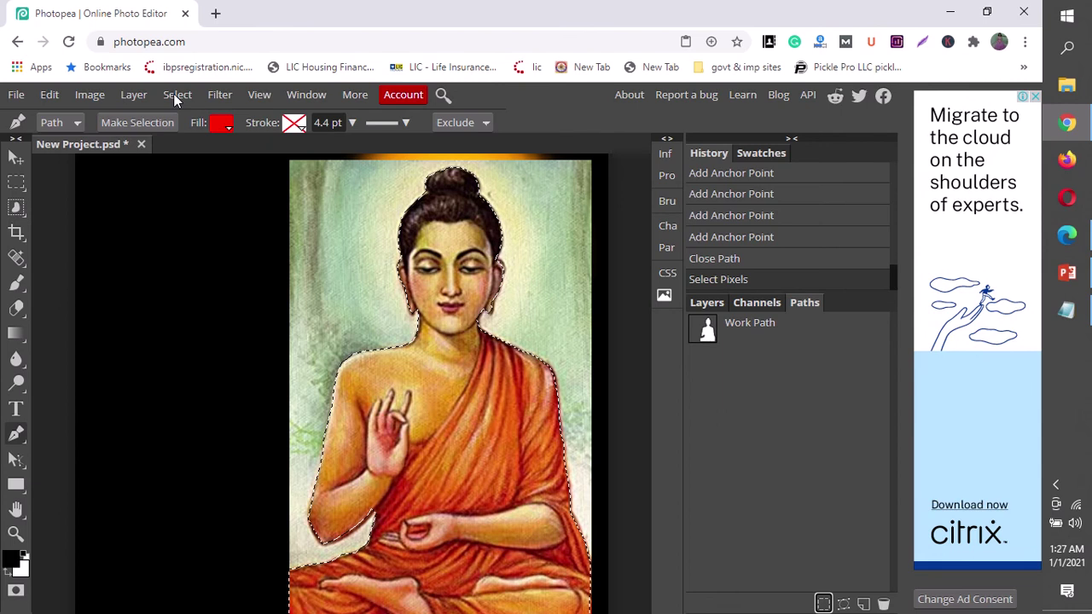
{"action": "left_click", "coordinate": [174, 99]}
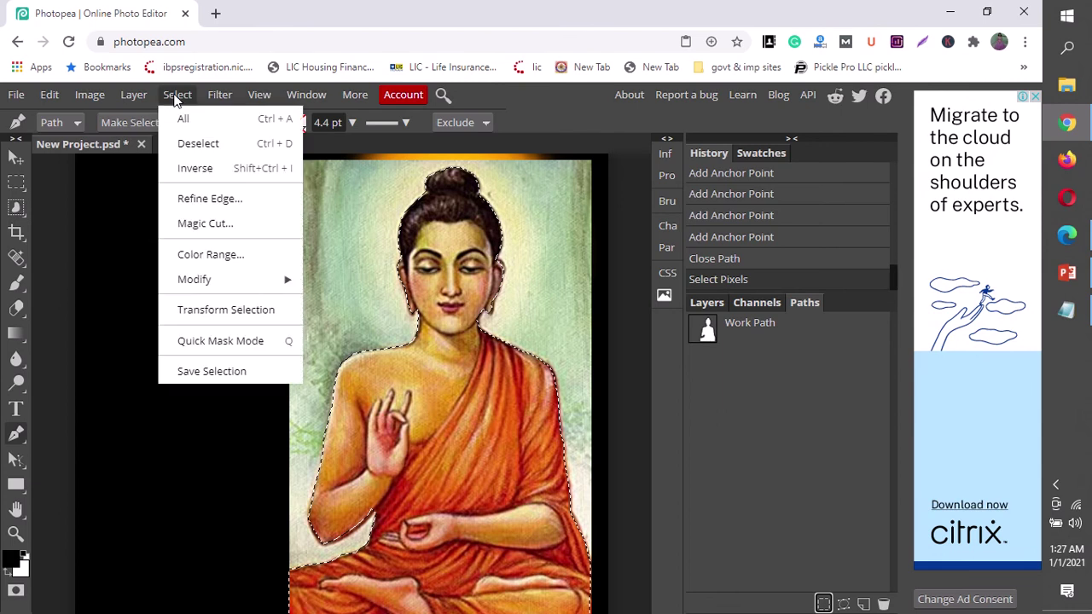
{"action": "key", "text": "shift+F6"}
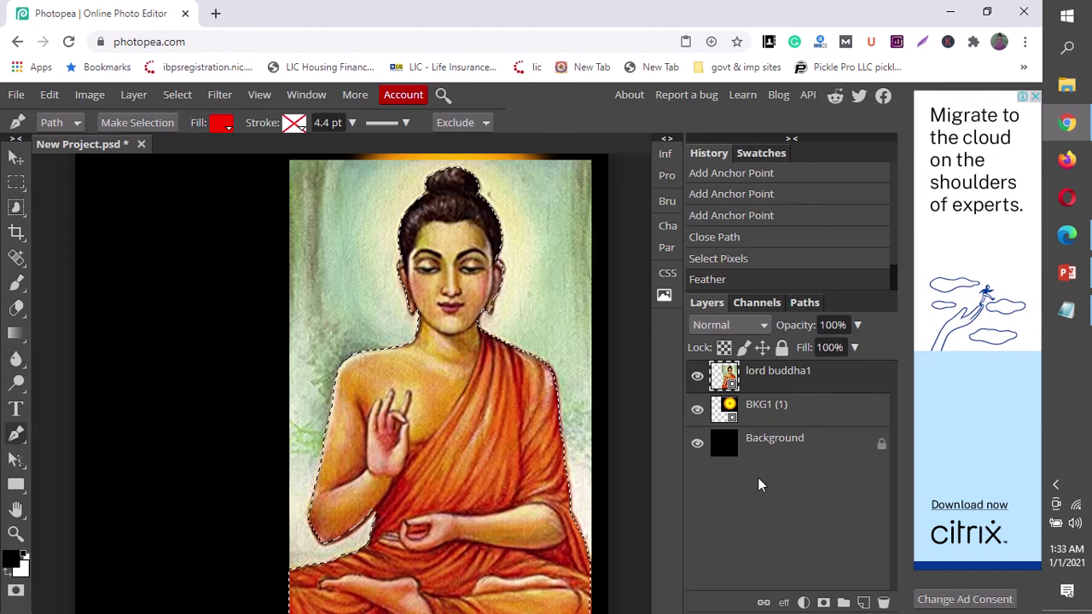
Copy the Buddha selection onto Layer 1 and delete the original lord buddha1 layer
{"action": "key", "text": "ctrl+c"}
{"action": "key", "text": "ctrl+v"}
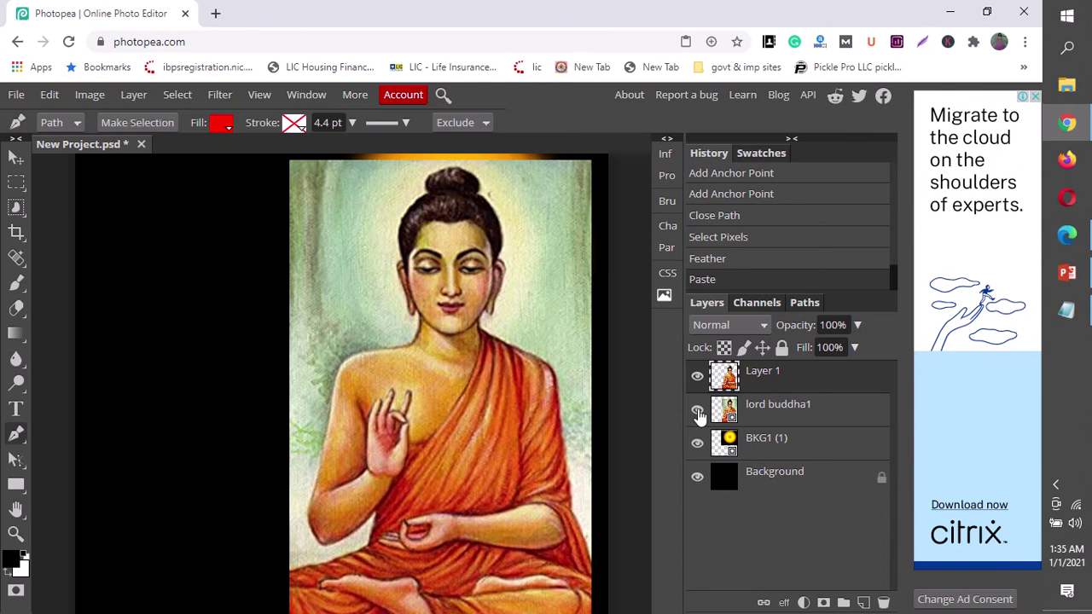
{"action": "left_click", "coordinate": [698, 412]}
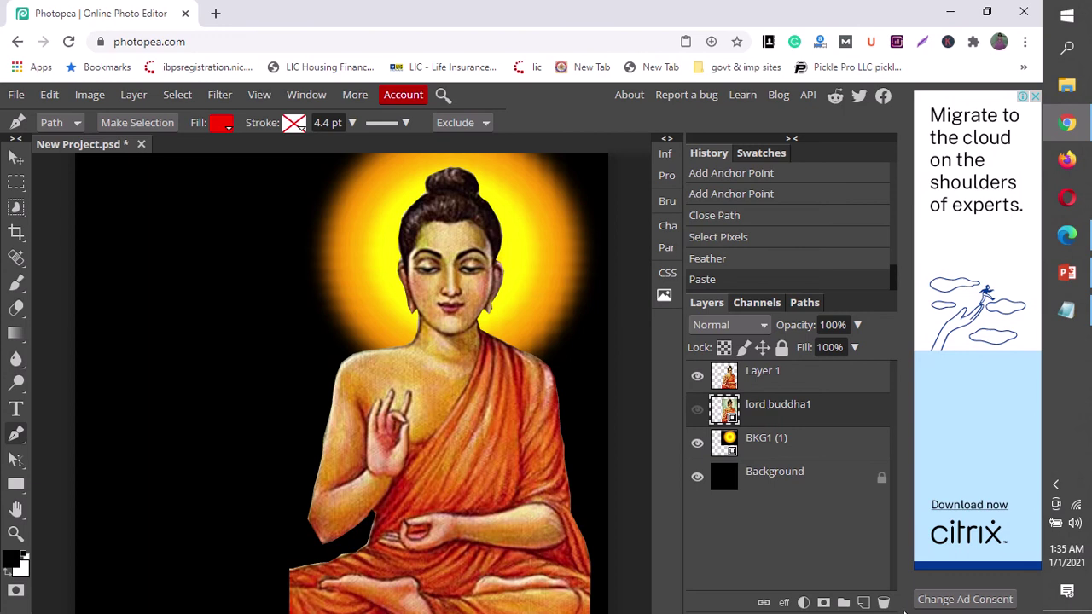
{"action": "left_click", "coordinate": [884, 603]}
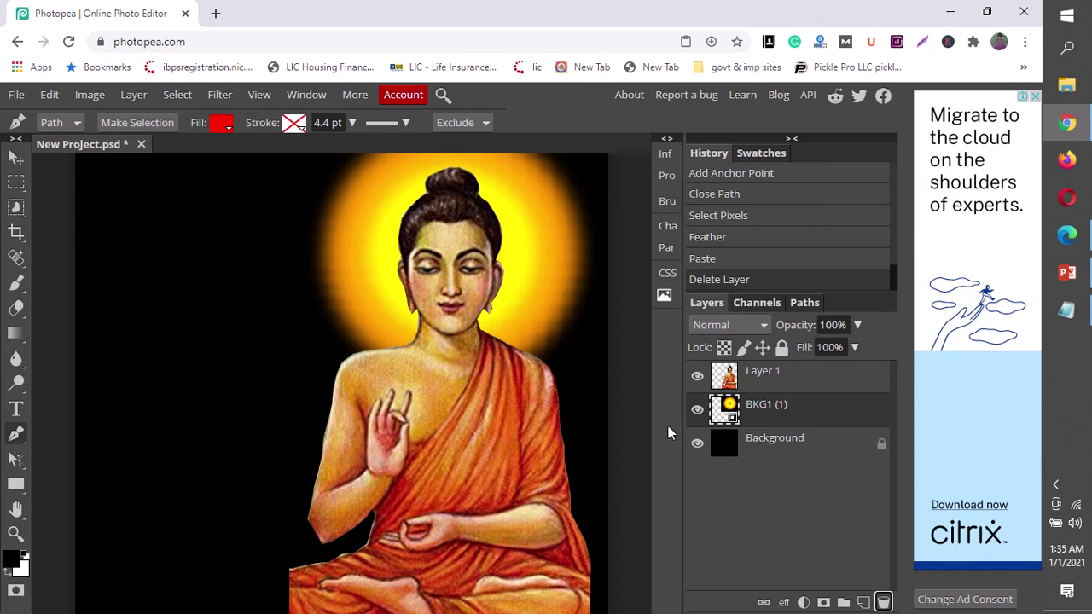
Drag Layer 1 up and nudge it left so the Buddha's head centres in the halo
{"action": "key", "text": "v"}
{"action": "left_click_drag", "start_coordinate": [438, 471], "coordinate": [460, 459]}
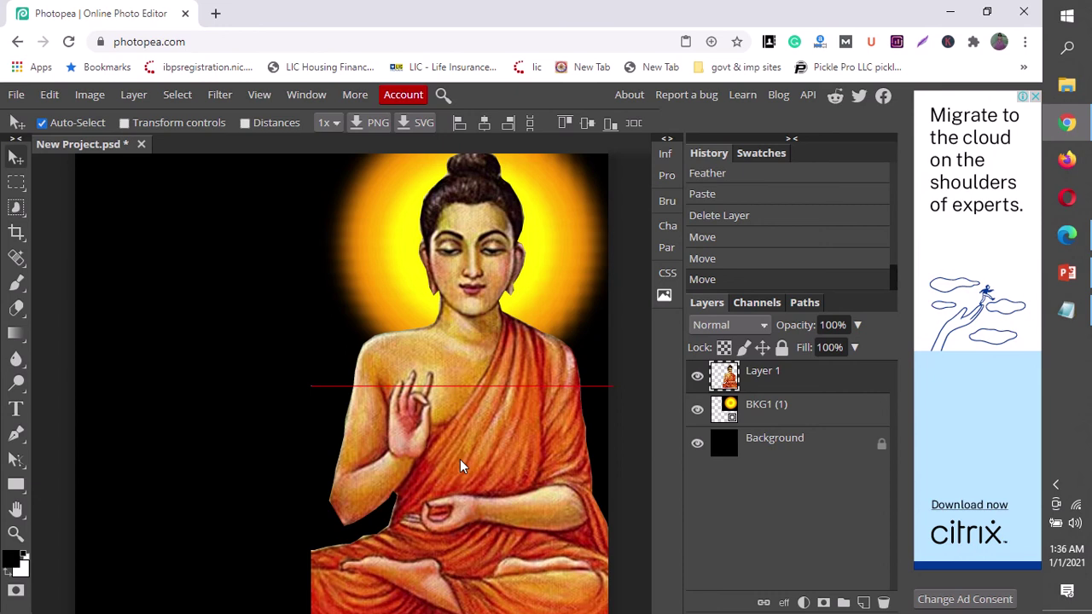
{"action": "key", "text": "shift+Left"}
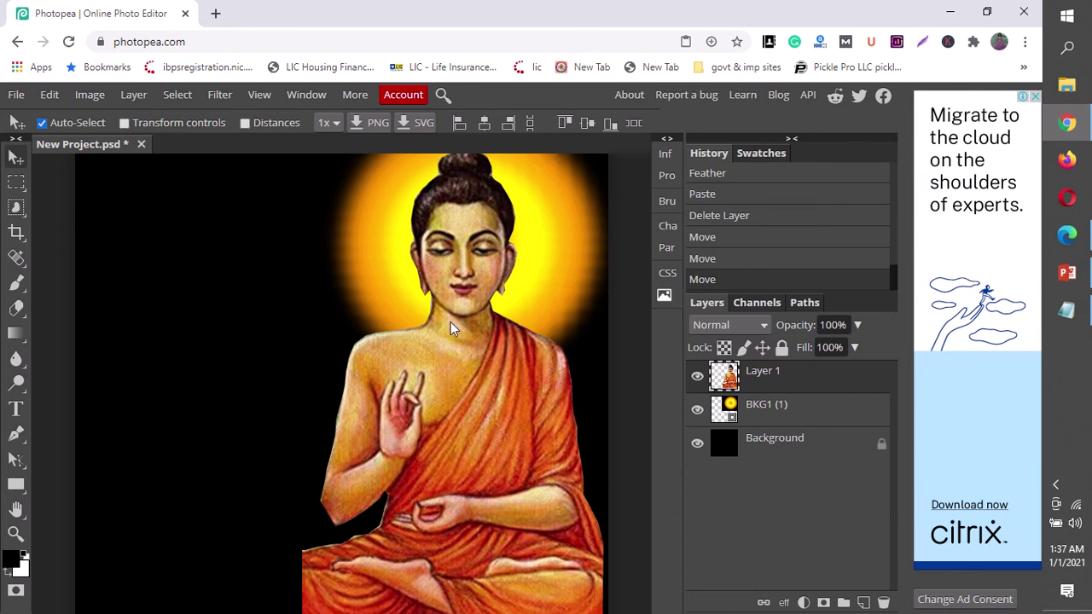
Zoom out and nudge the Buddha cutout slightly right and down
{"action": "scroll", "coordinate": [448, 457], "scroll_direction": "down", "scroll_amount": 2}
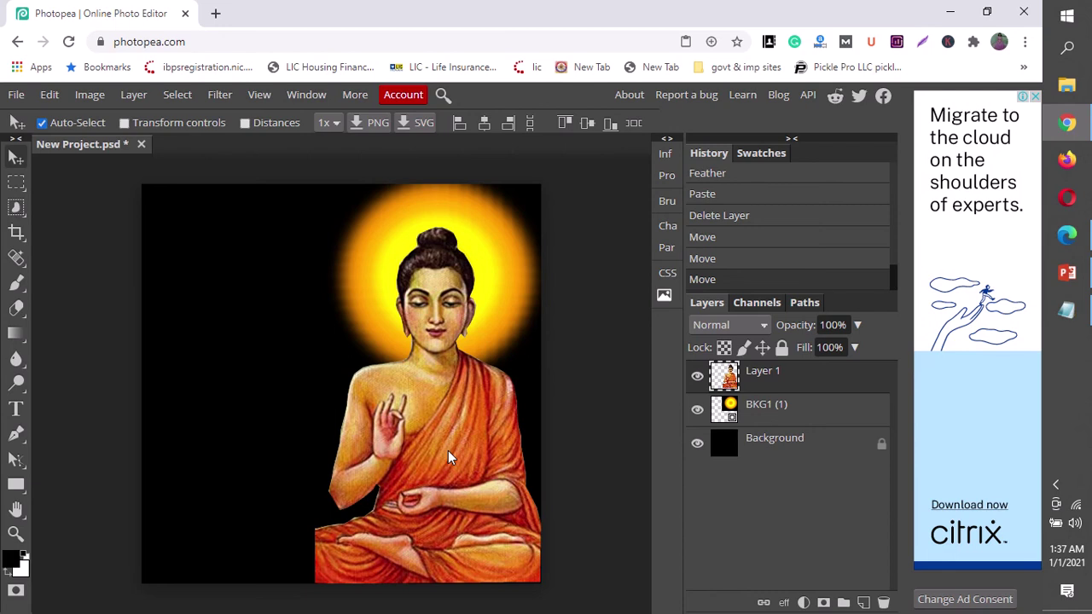
{"action": "left_click_drag", "start_coordinate": [448, 451], "coordinate": [448, 442]}
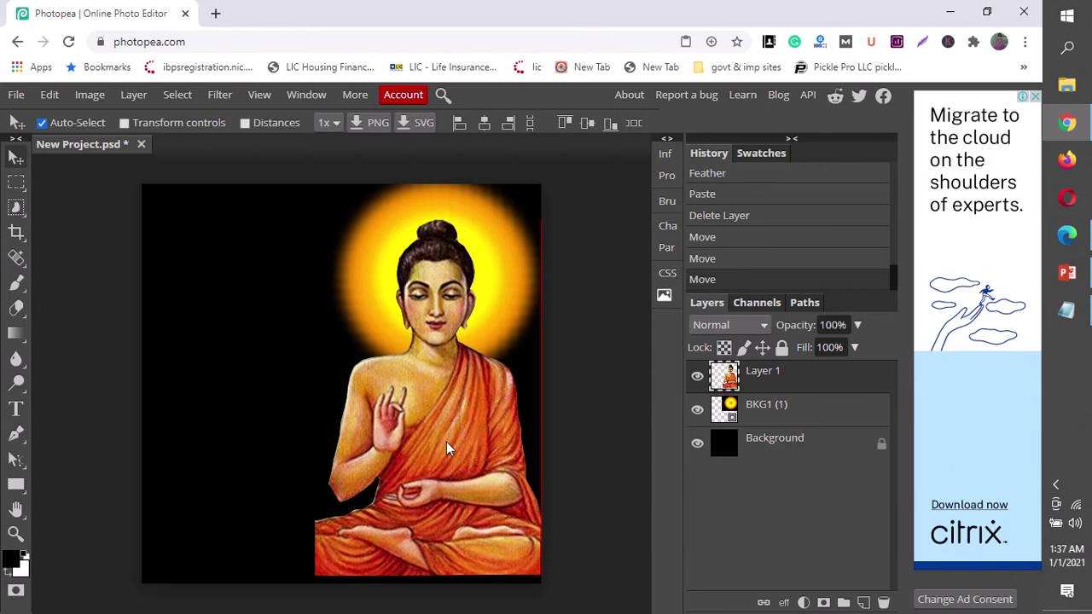
Flatten the poster into a single Background layer and select the Type tool at 24 px
{"action": "right_click", "coordinate": [774, 423]}
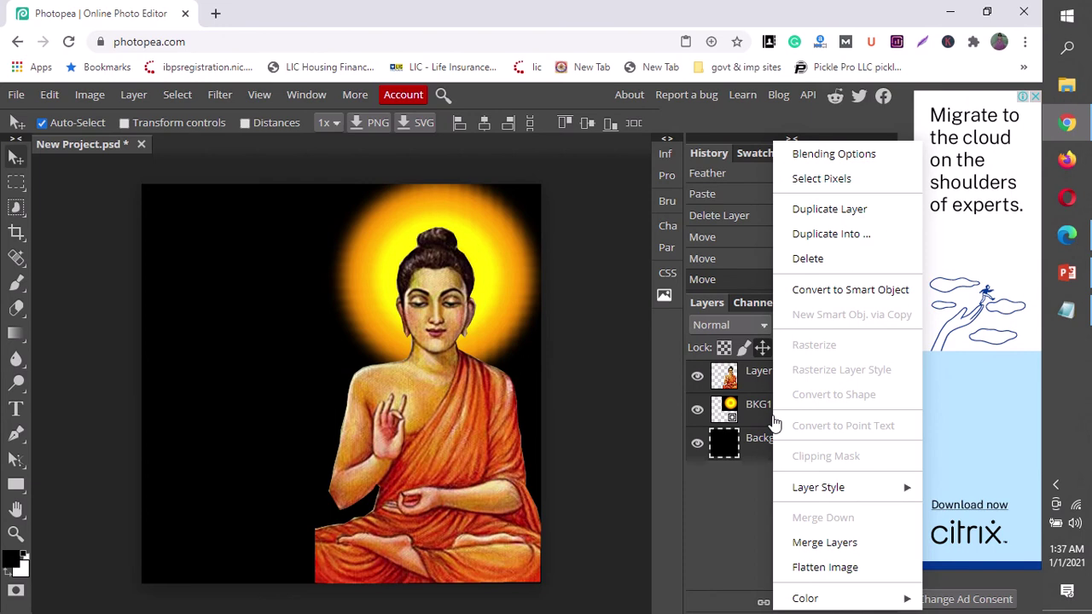
{"action": "left_click", "coordinate": [825, 567]}
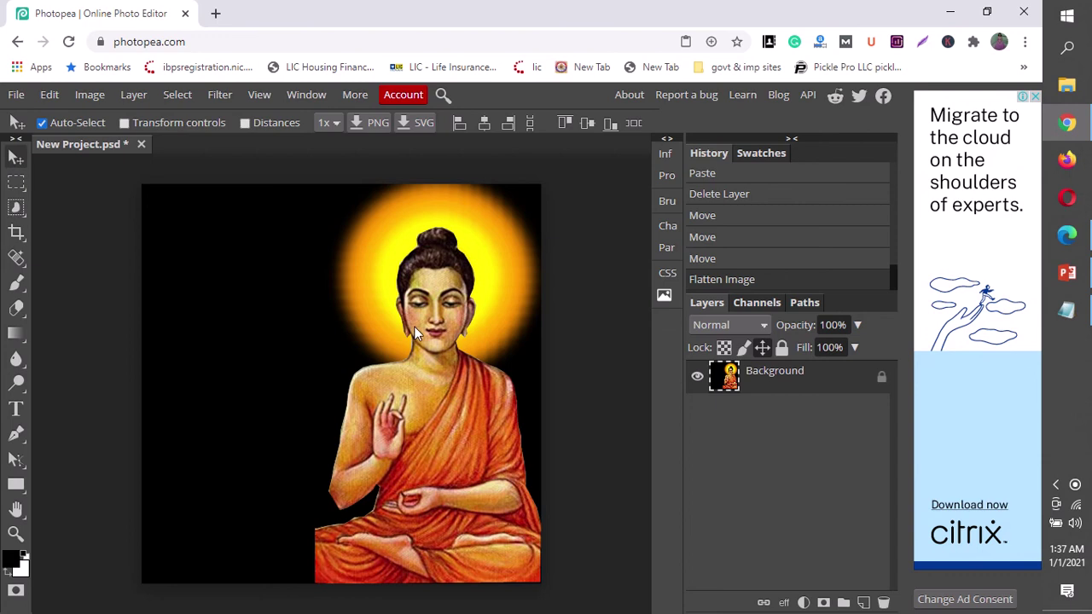
{"action": "left_click_drag", "start_coordinate": [414, 326], "coordinate": [350, 344]}
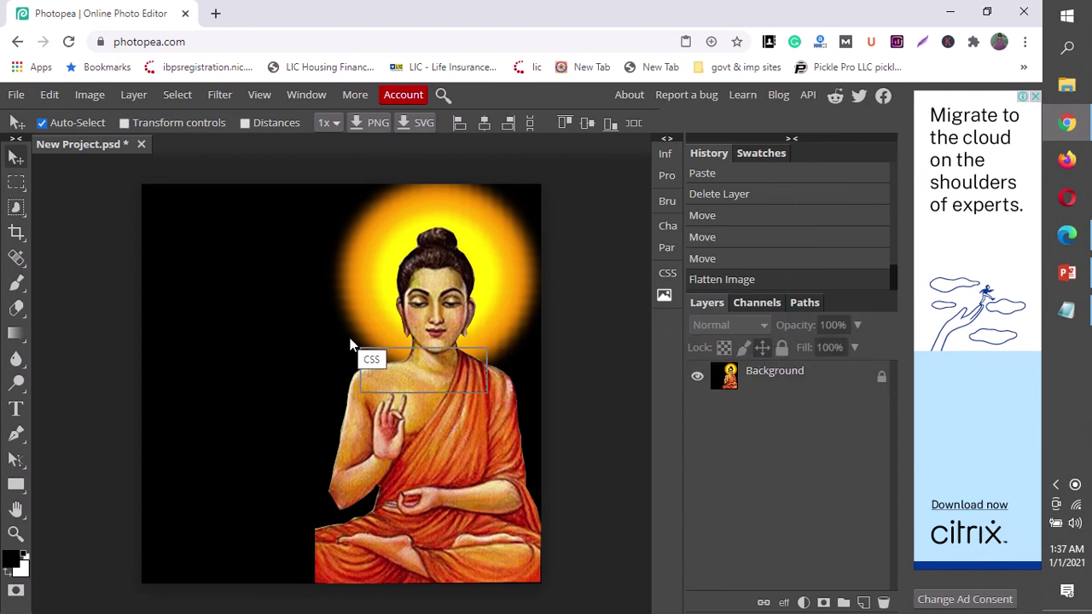
{"action": "left_click_drag", "start_coordinate": [349, 344], "coordinate": [23, 201]}
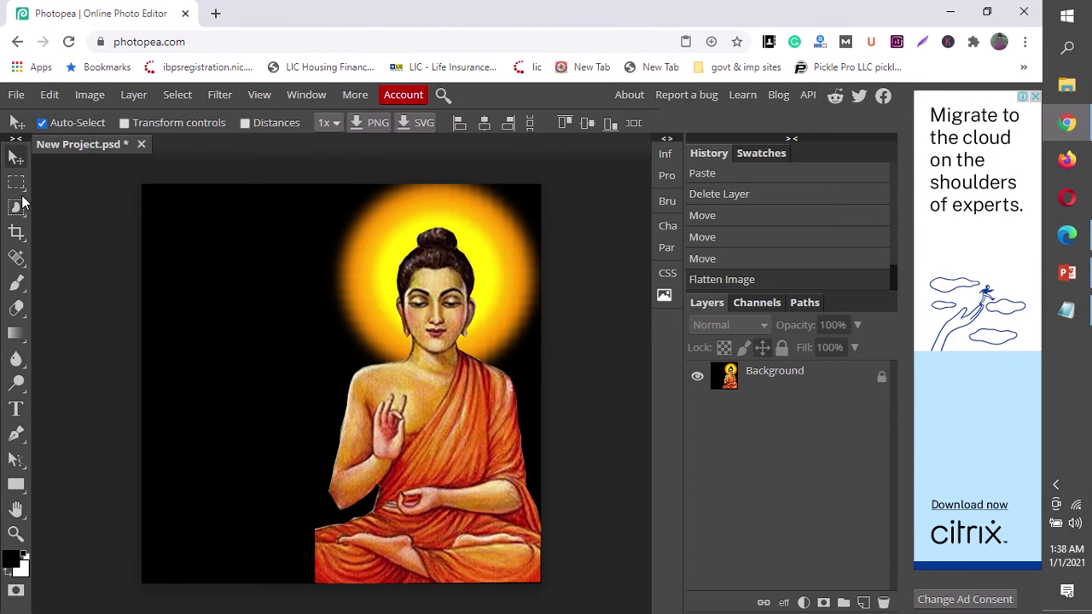
{"action": "key", "text": "t"}
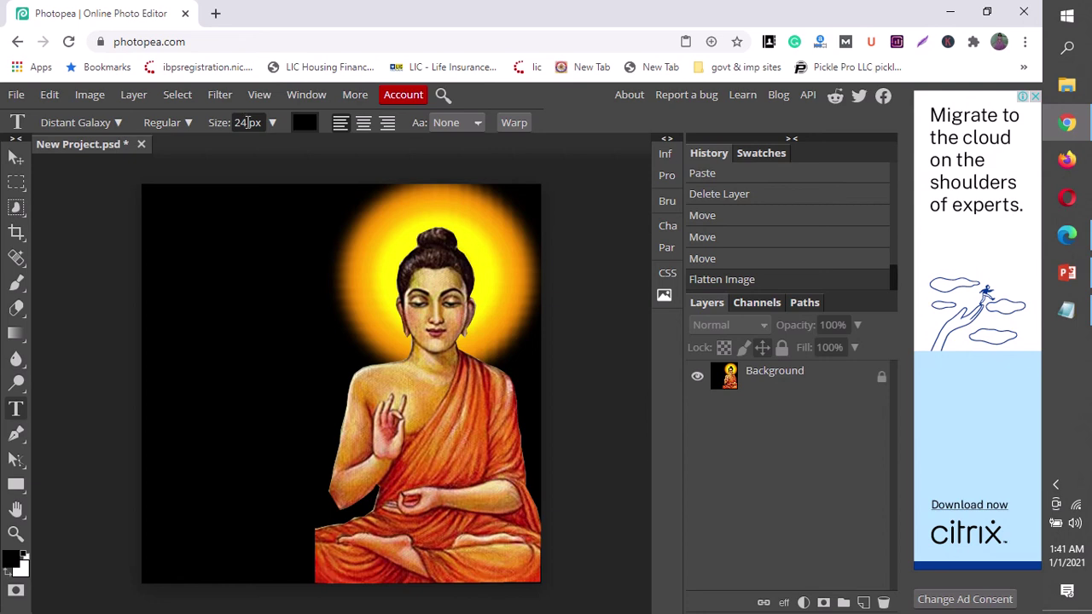
Set the type size to 150 px and the text colour to yellow ffff00
{"action": "left_click", "coordinate": [248, 122]}
{"action": "double_click", "coordinate": [238, 122]}
{"action": "key", "text": "BackSpace"}
{"action": "type", "text": "1"}
{"action": "type", "text": "50 p"}
{"action": "left_click", "coordinate": [303, 124]}
{"action": "type", "text": "ffff00"}
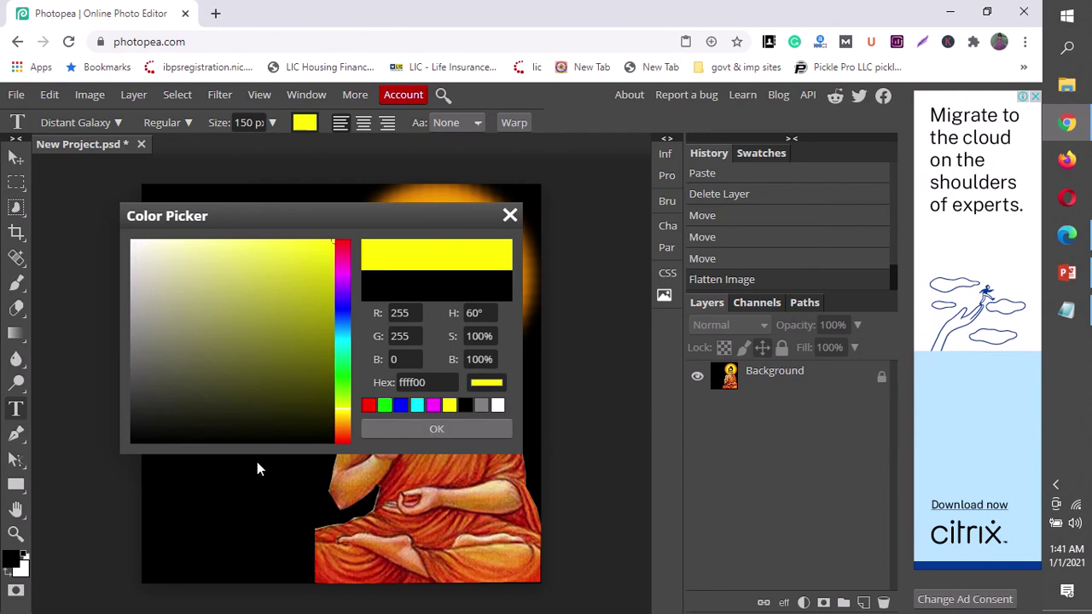
{"action": "key", "text": "Return"}
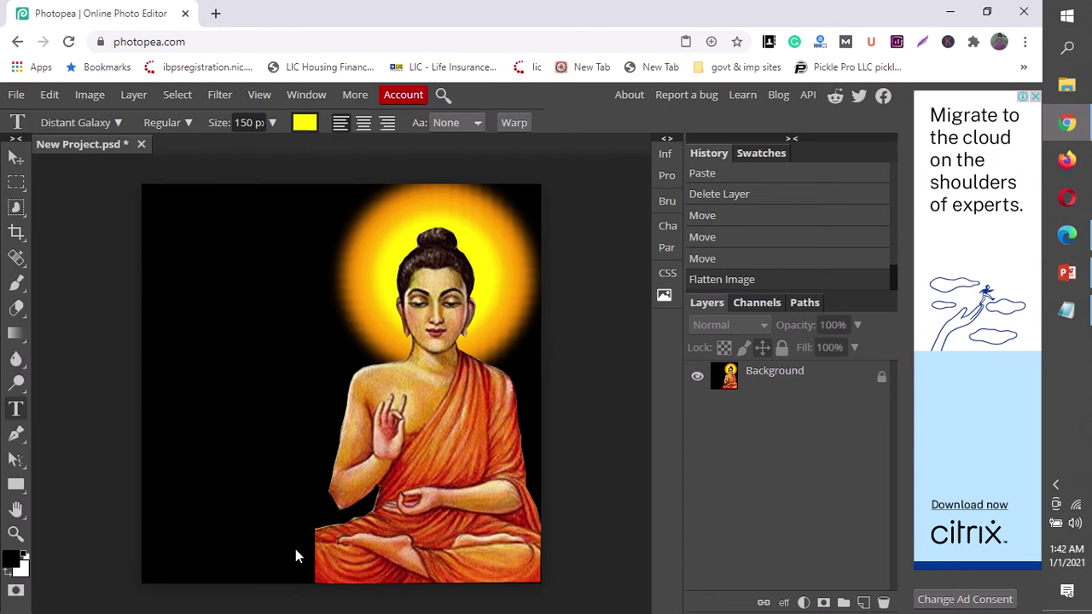
Draw a text box over the black area left of the Buddha for the quote
{"action": "left_click_drag", "start_coordinate": [315, 584], "coordinate": [146, 192]}
{"action": "type", "text": "THE TROUBLE IS, YOU THINYOU HAVE TIME"}
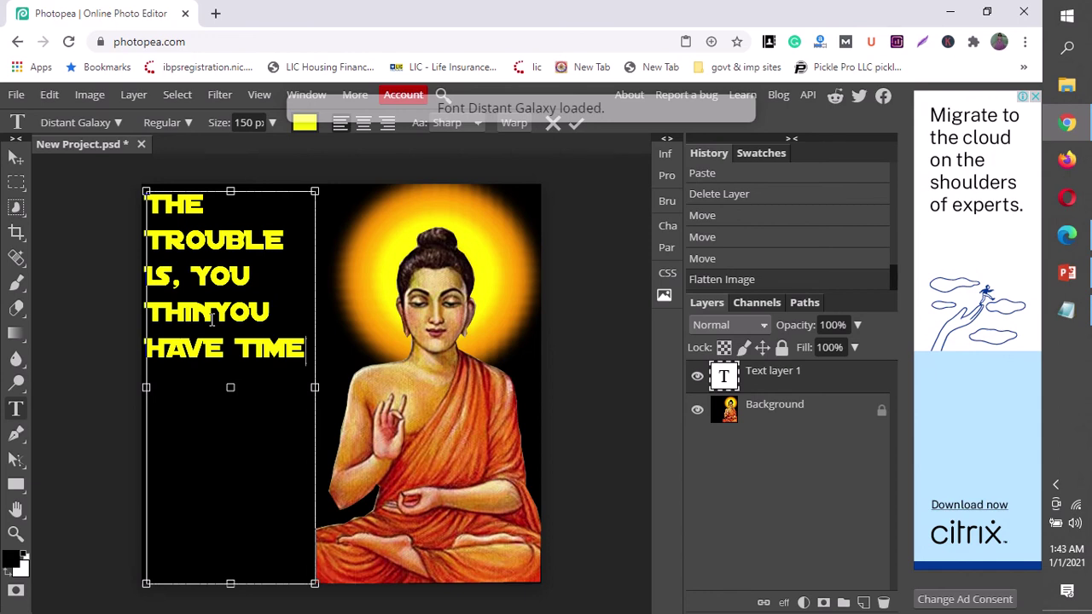
Select all of the quote text inside the text box
{"action": "key", "text": "ctrl+a"}
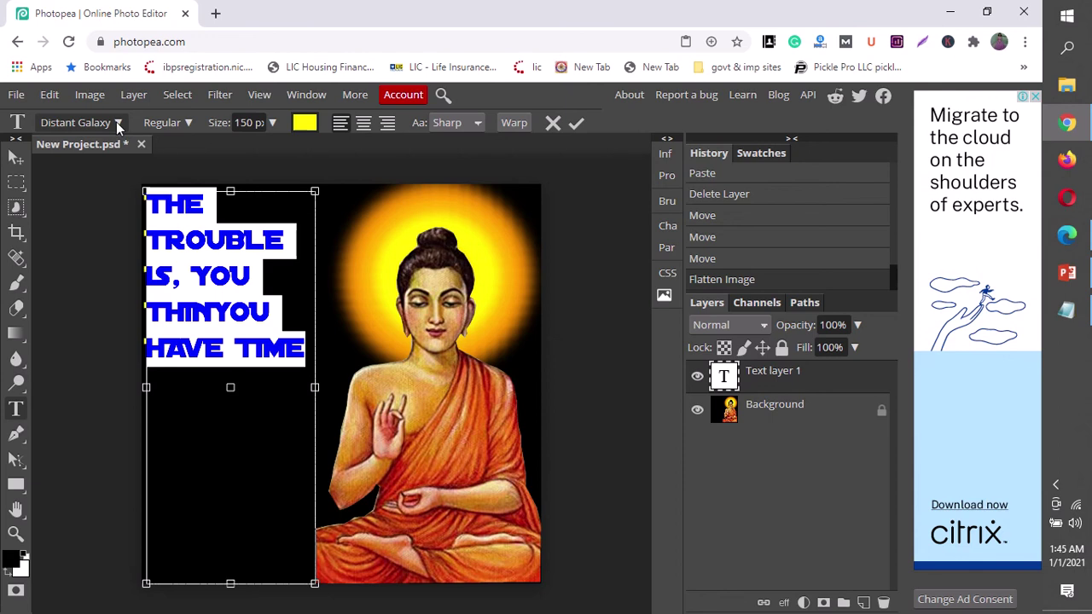
Change the selected quote's font to Corben
{"action": "left_click", "coordinate": [117, 123]}
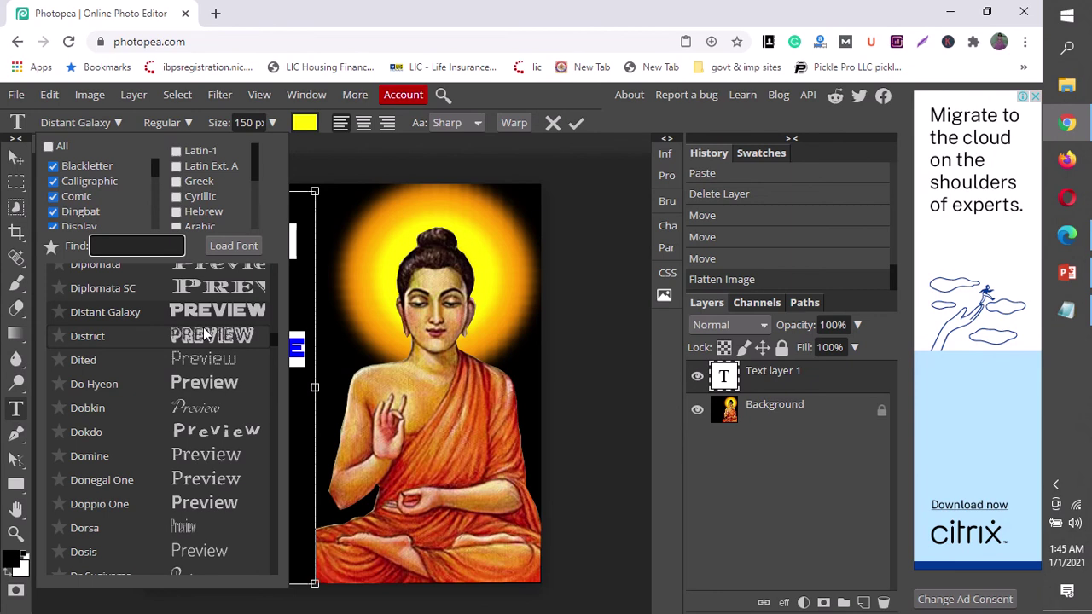
{"action": "scroll", "coordinate": [204, 333], "scroll_direction": "up", "scroll_amount": 3}
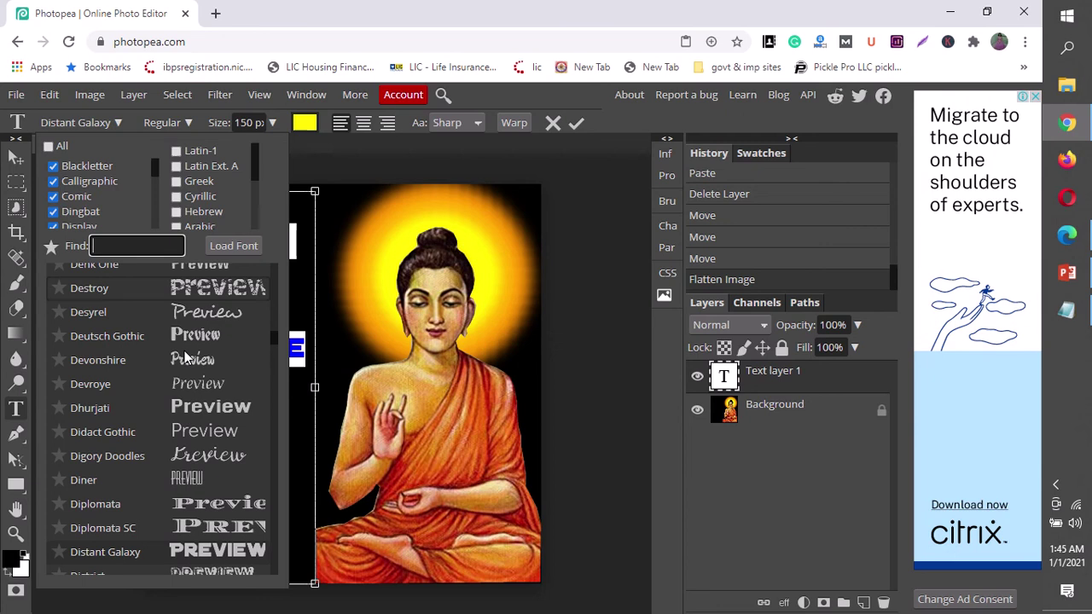
{"action": "scroll", "coordinate": [184, 357], "scroll_direction": "up", "scroll_amount": 5}
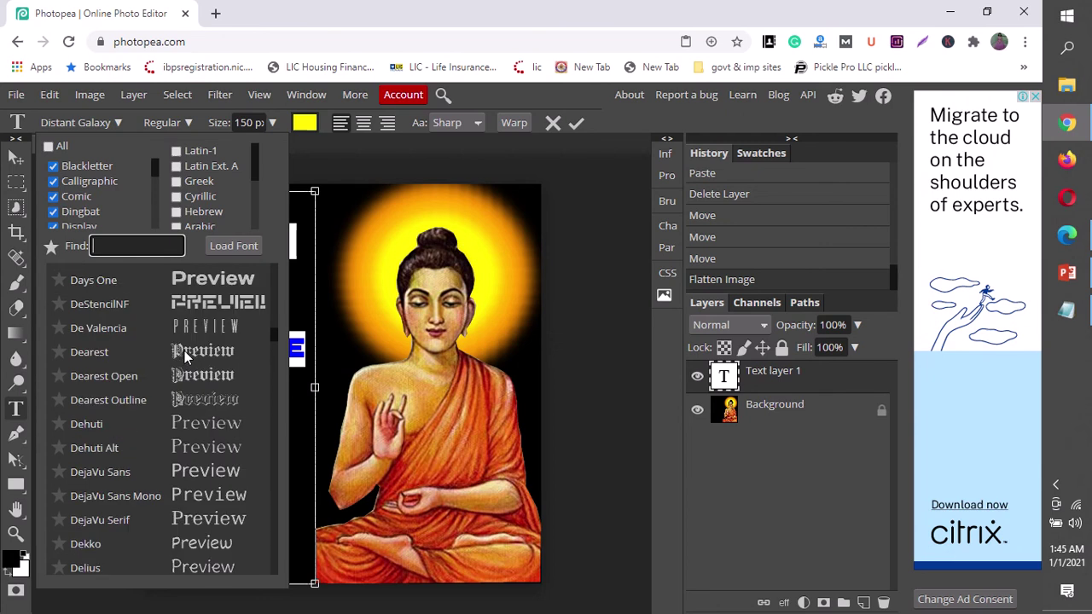
{"action": "scroll", "coordinate": [184, 351], "scroll_direction": "up", "scroll_amount": 5}
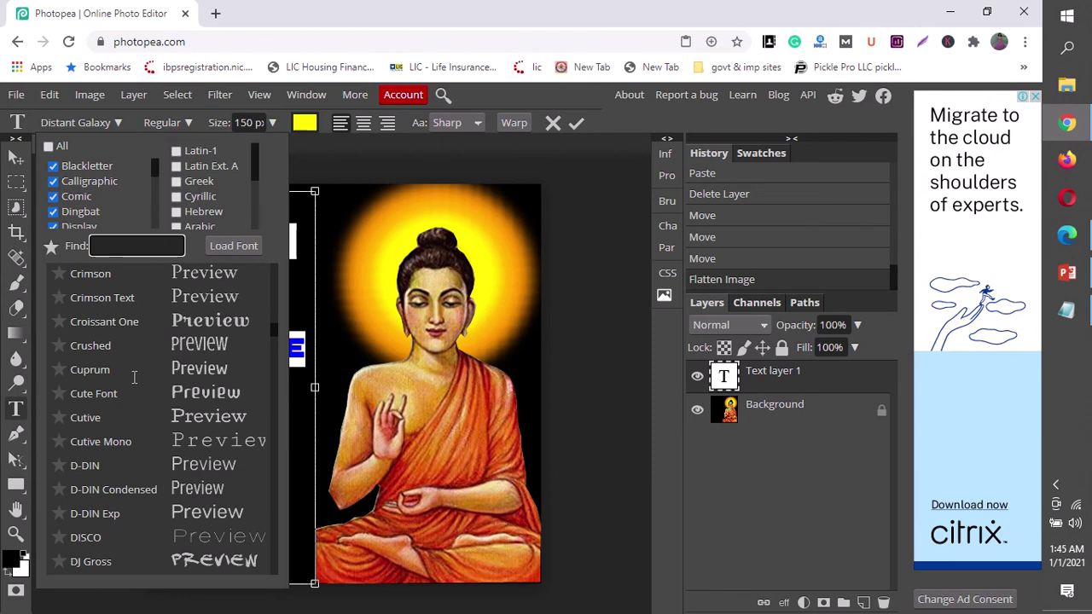
{"action": "scroll", "coordinate": [171, 397], "scroll_direction": "up", "scroll_amount": 2}
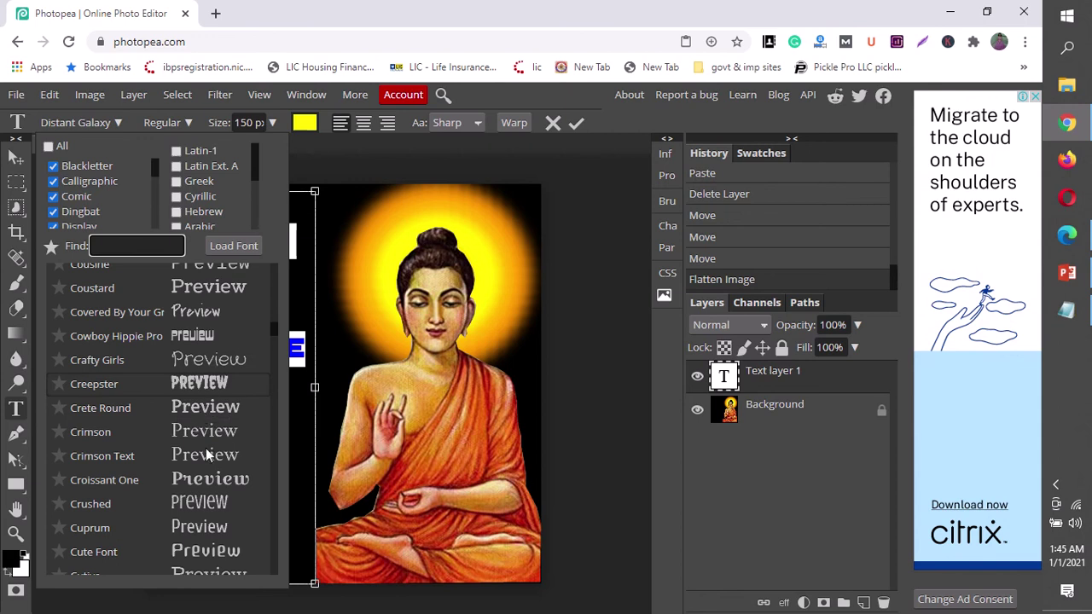
{"action": "scroll", "coordinate": [212, 288], "scroll_direction": "up", "scroll_amount": 2}
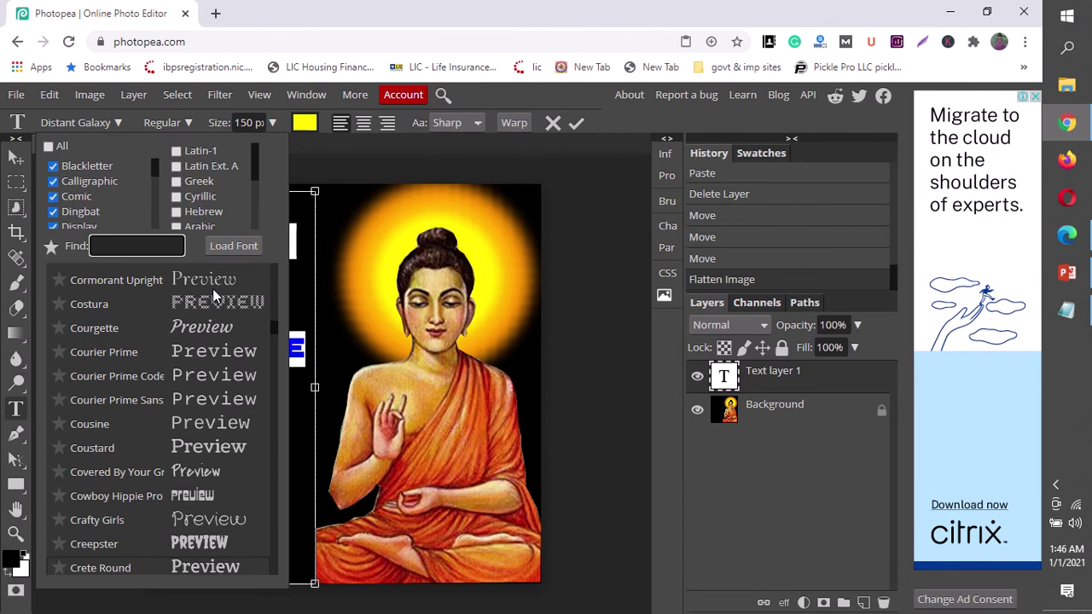
{"action": "scroll", "coordinate": [195, 457], "scroll_direction": "up", "scroll_amount": 4}
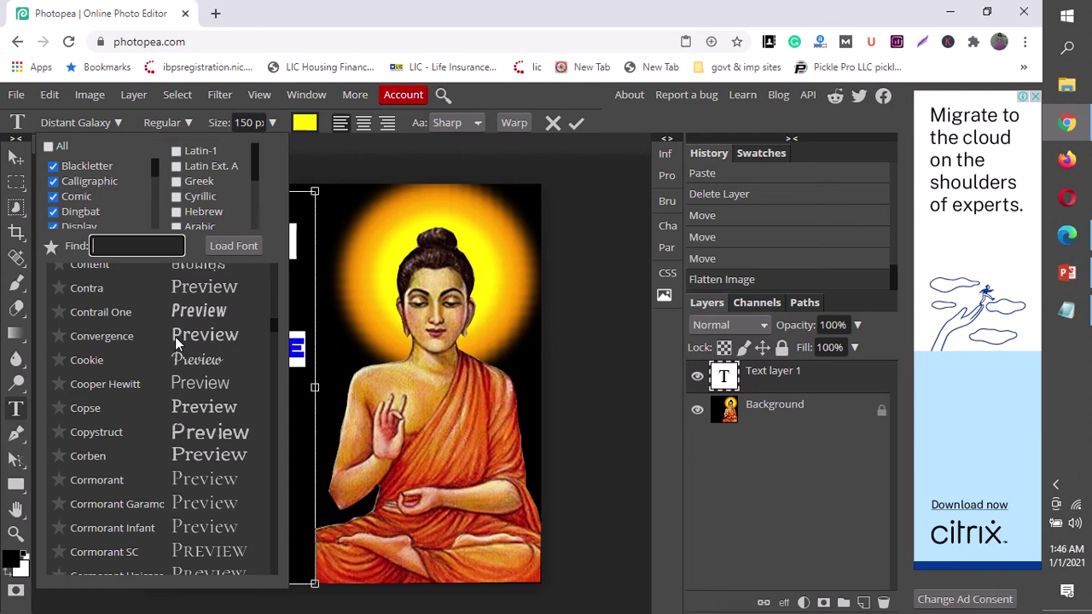
{"action": "left_click", "coordinate": [88, 456]}
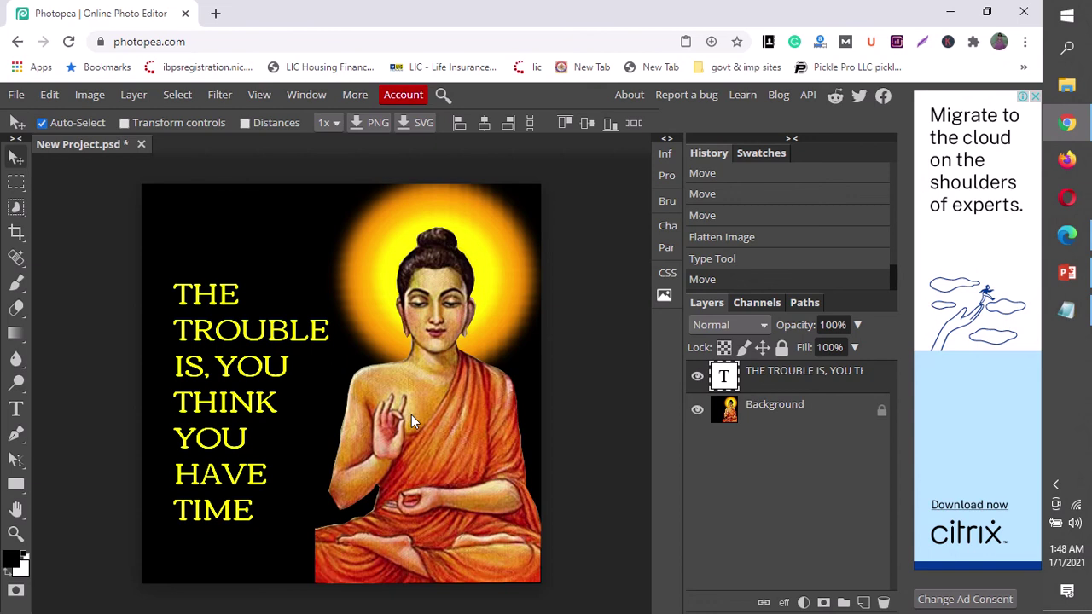
Open Blending Options for the quote's text layer
{"action": "right_click", "coordinate": [563, 319]}
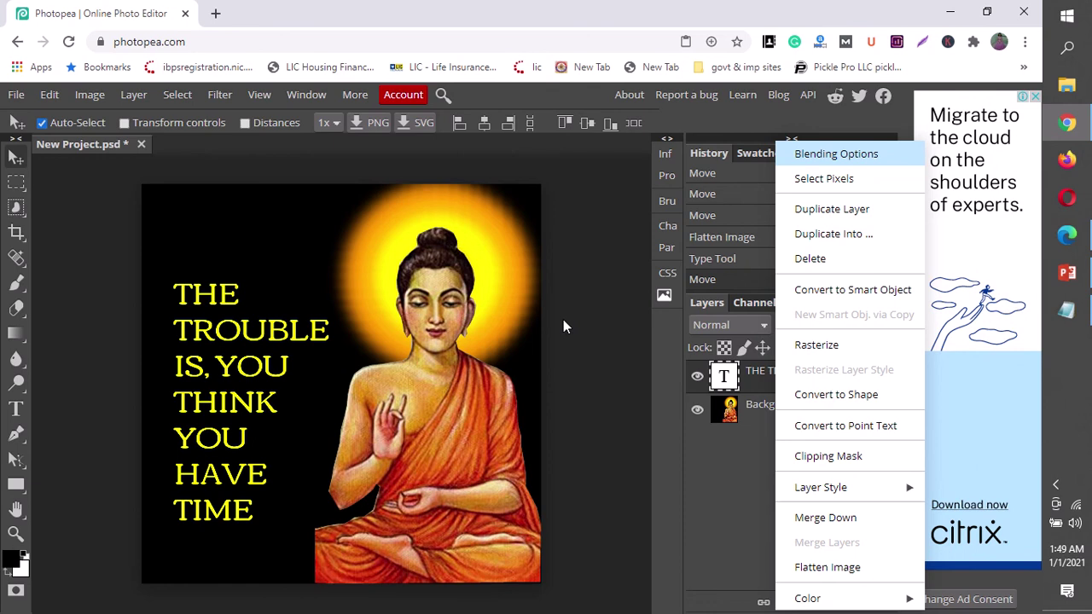
{"action": "key", "text": "Return"}
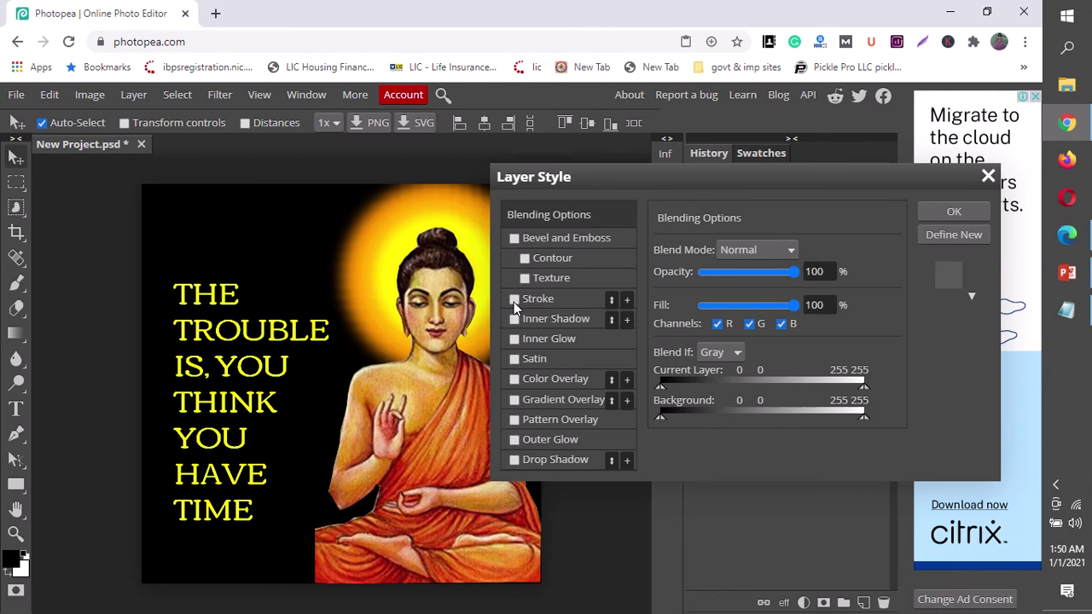
Enable Stroke and Outer Glow effects on the quote text
{"action": "left_click", "coordinate": [514, 299]}
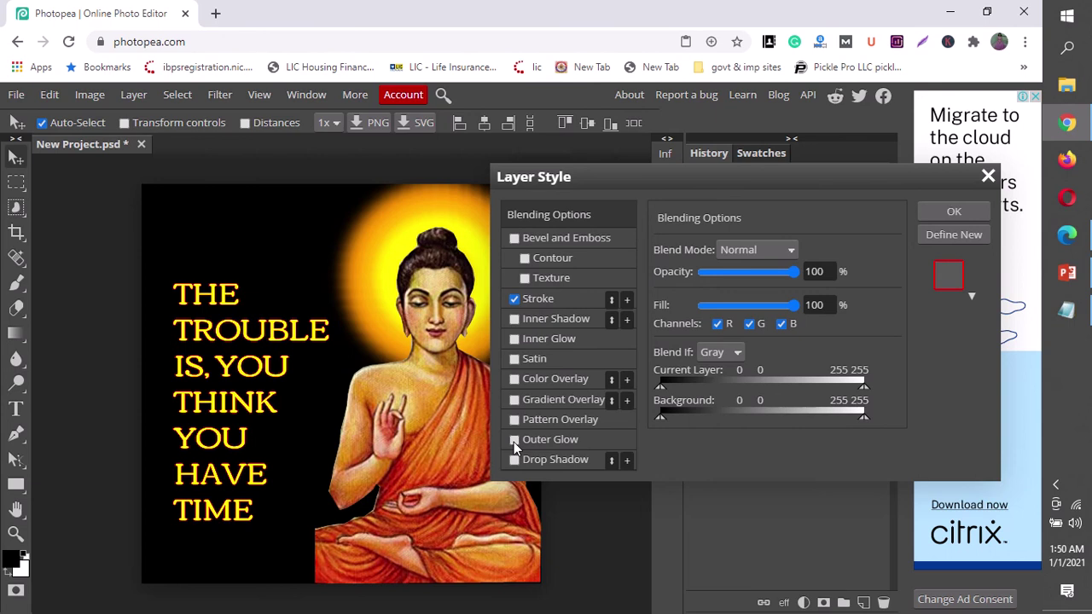
{"action": "left_click", "coordinate": [514, 441]}
Try an Inner Shadow on the quote, then undo it
{"action": "left_click", "coordinate": [553, 318]}
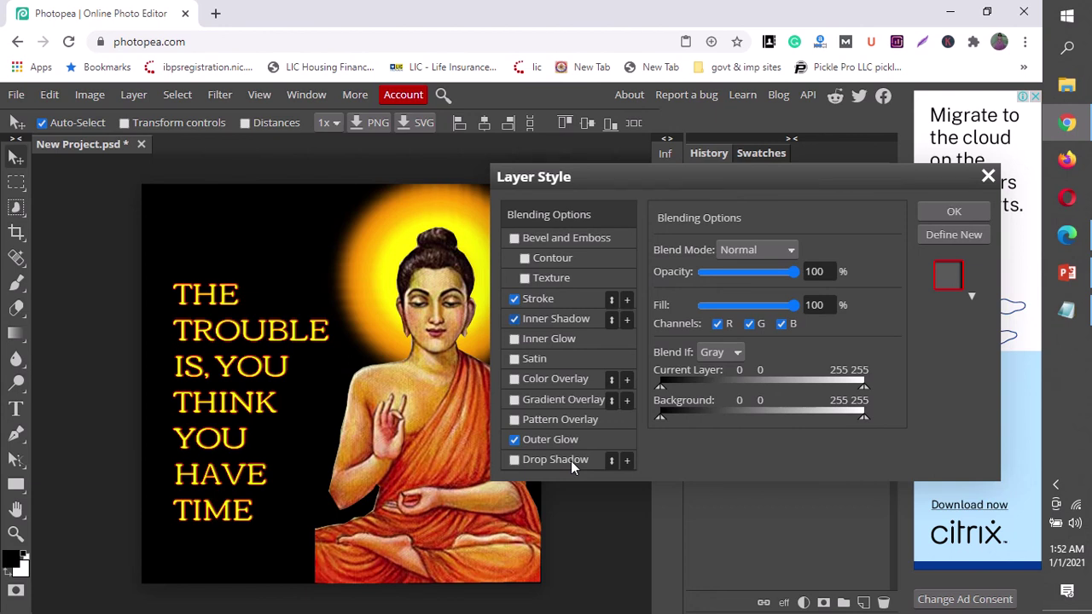
{"action": "key", "text": "ctrl+z"}
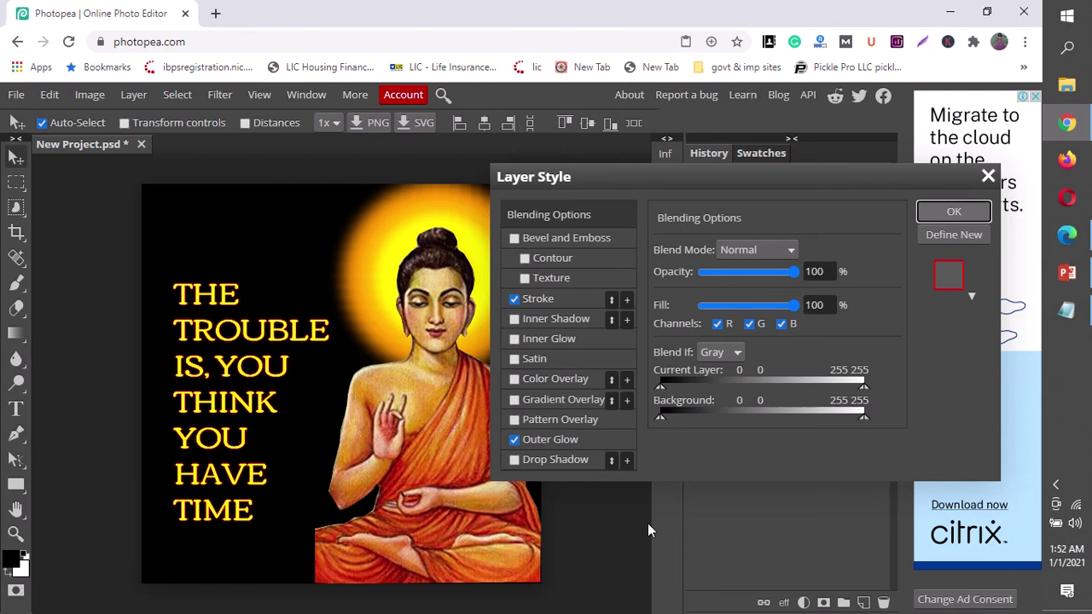